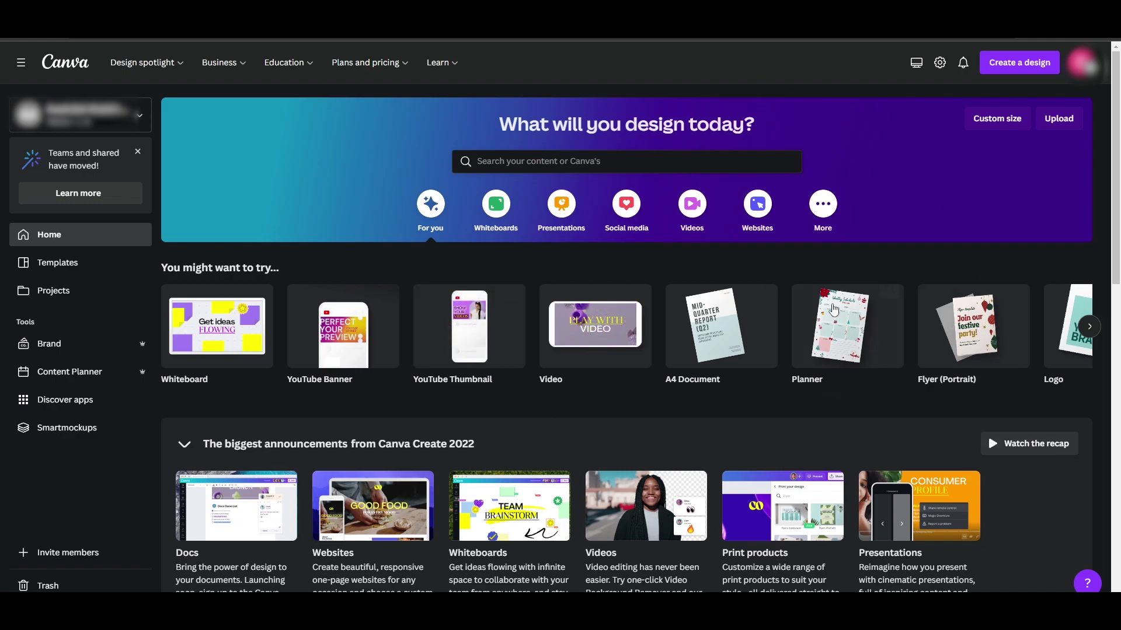
# - After trying a 'planner' template search, create a new blank Planner design (21 × 29.7 cm)
pyautogui.moveTo(196, 326)
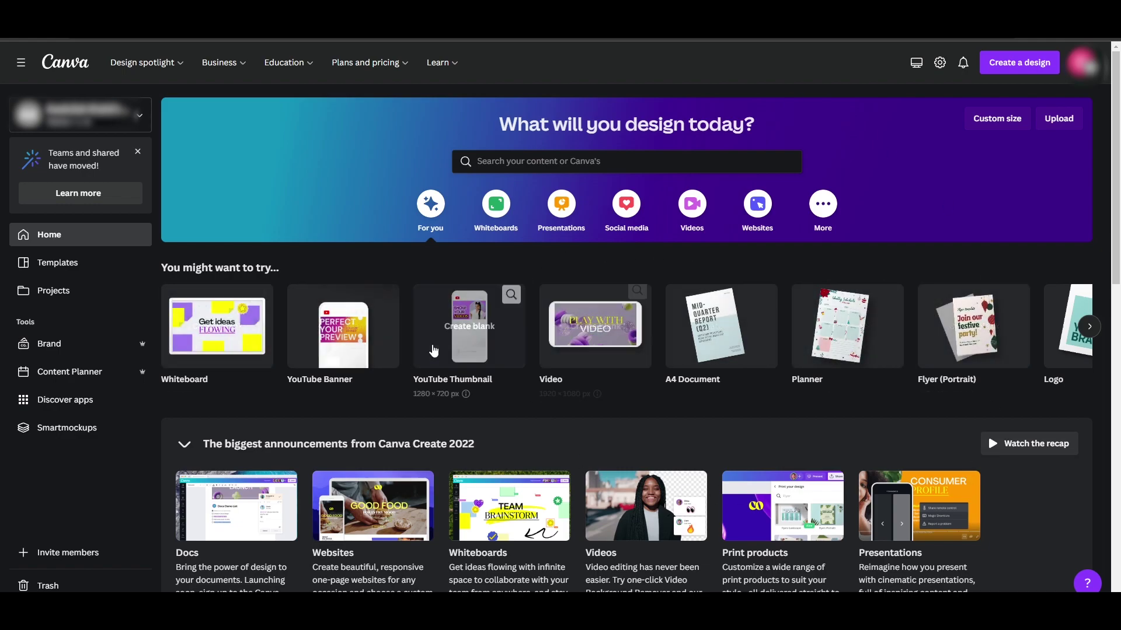
pyautogui.moveTo(887, 353)
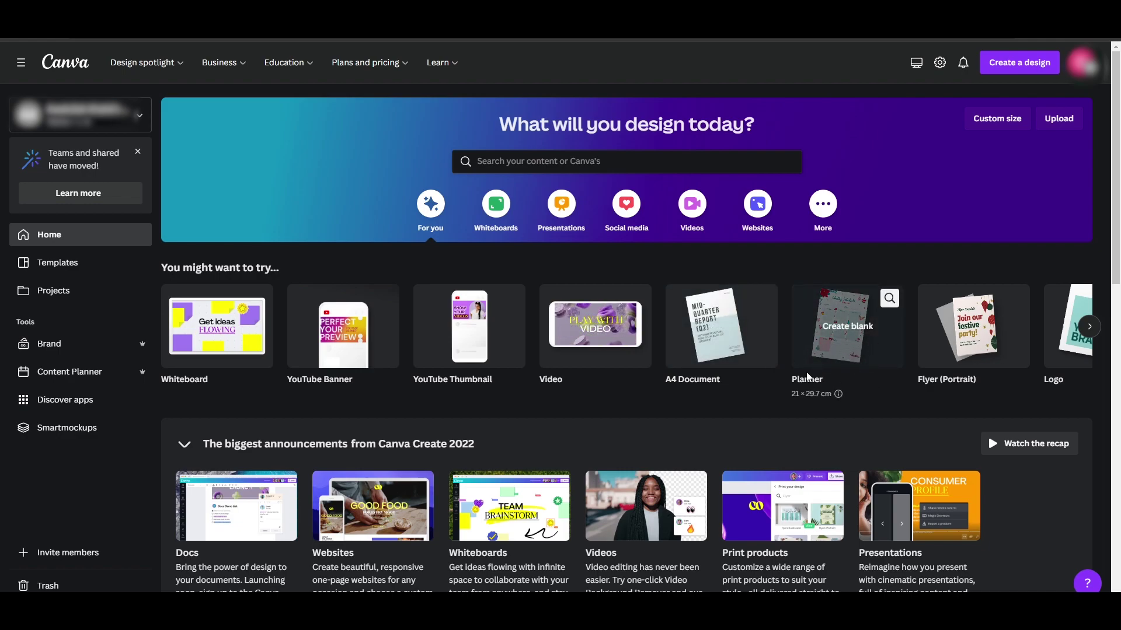
pyautogui.click(503, 159)
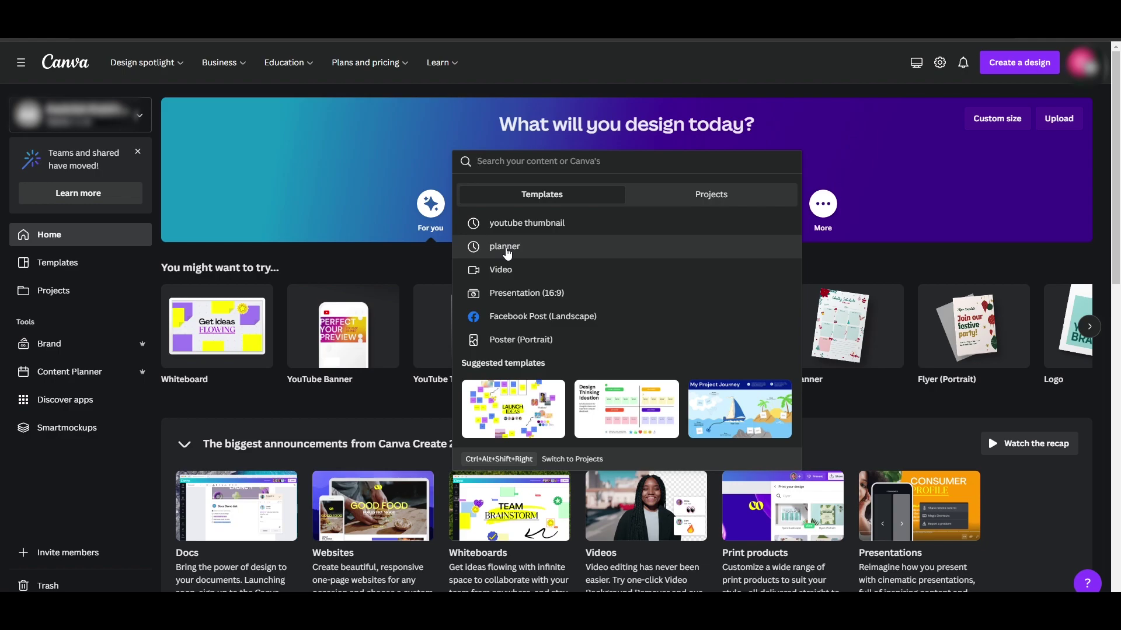
pyautogui.click(505, 248)
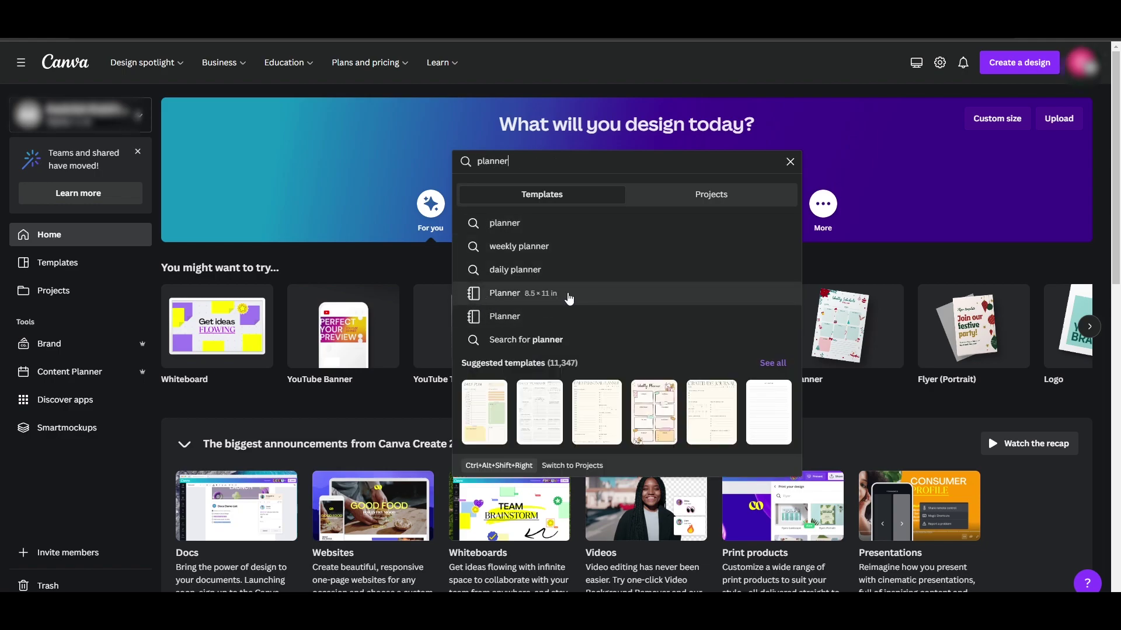
pyautogui.click(790, 161)
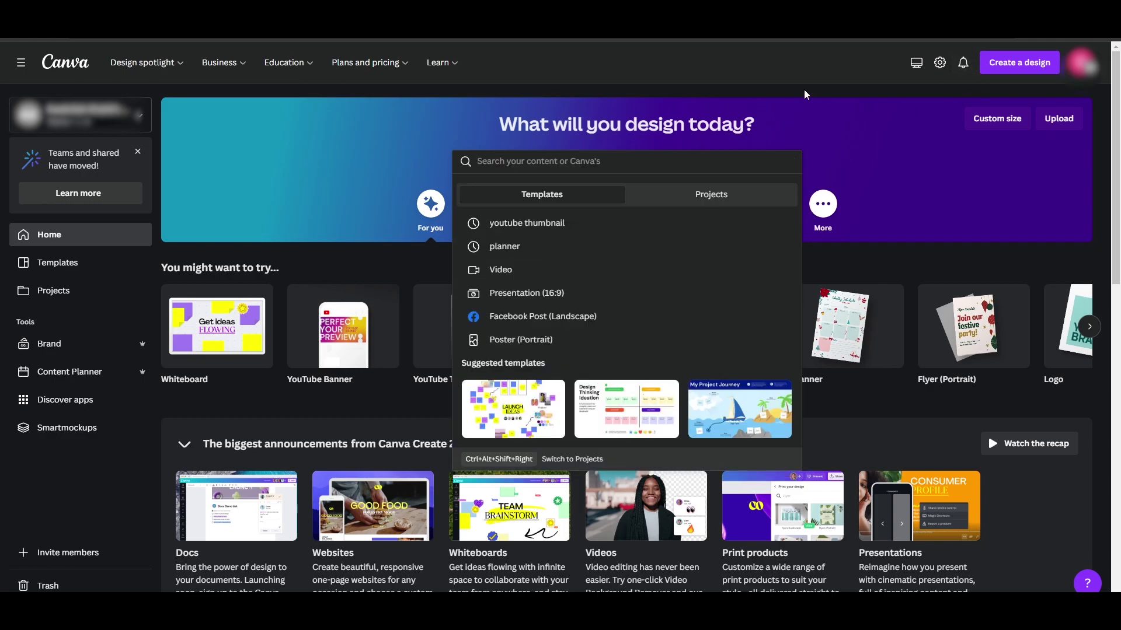
pyautogui.press('Escape')
pyautogui.click(981, 88)
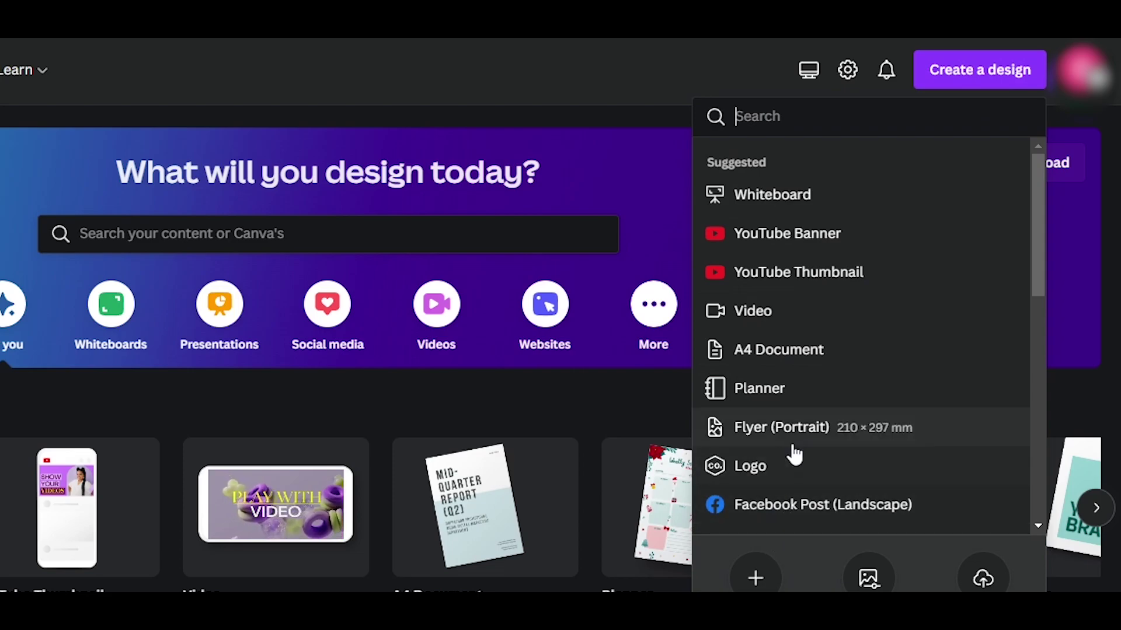
pyautogui.click(788, 391)
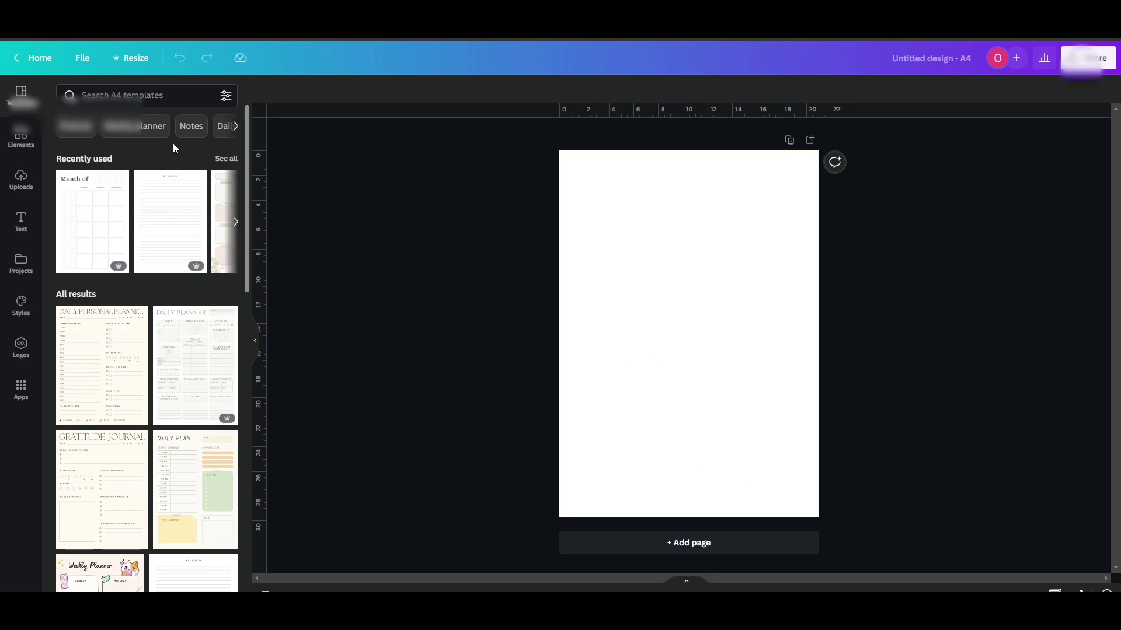
# - Pick the Monthly planner category in the Templates panel and browse its results
pyautogui.scroll(-6, 163, 310)
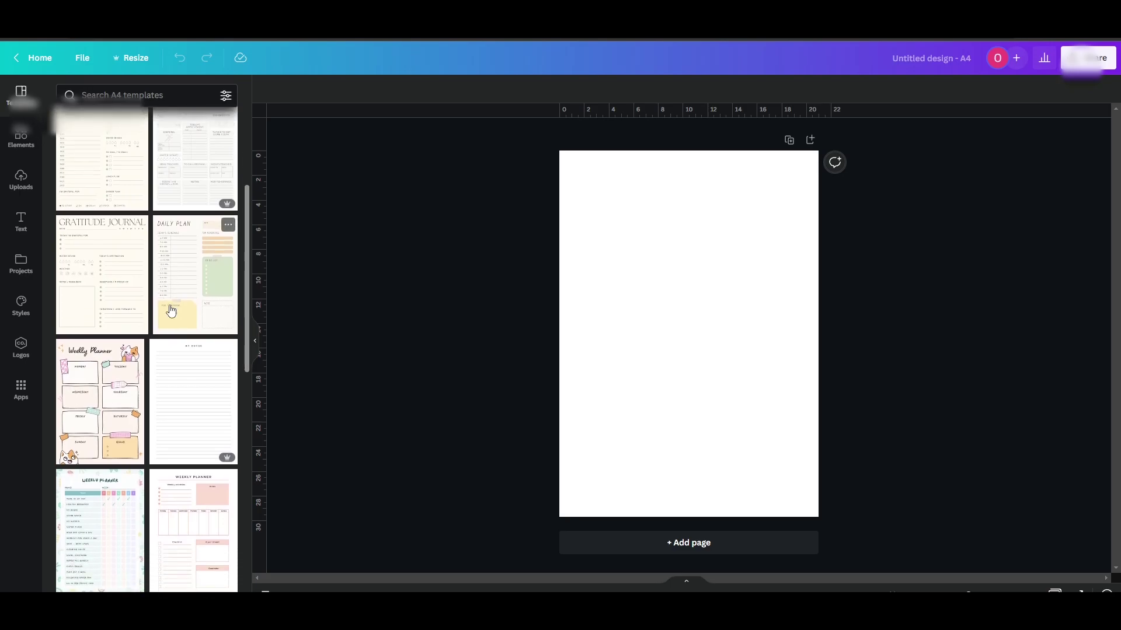
pyautogui.scroll(4, 173, 303)
pyautogui.scroll(3, 190, 296)
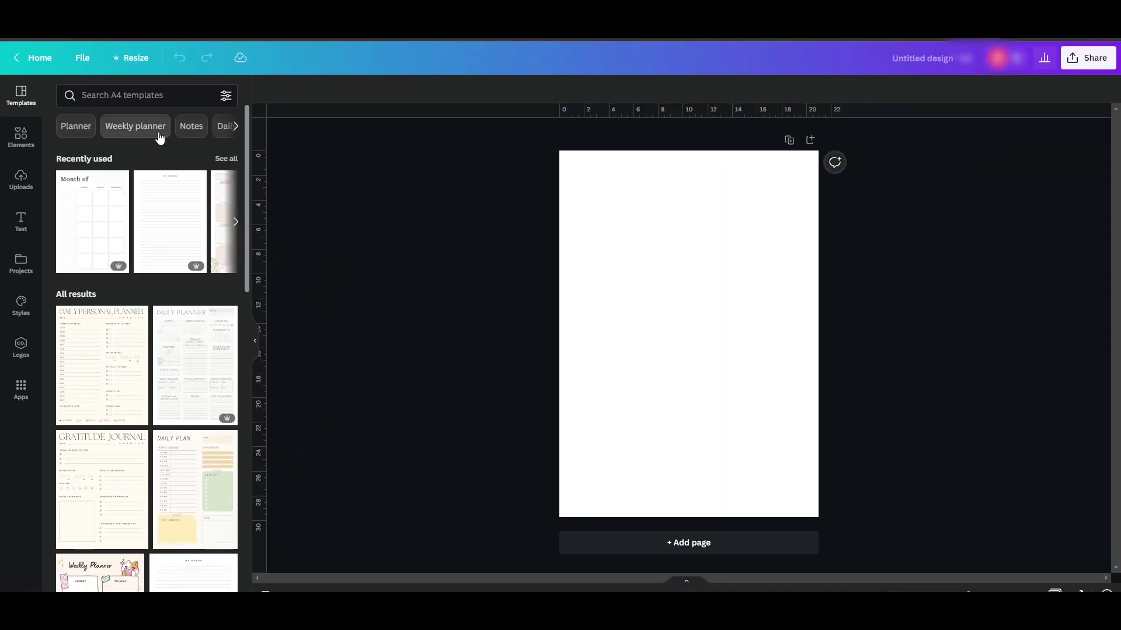
pyautogui.click(236, 132)
pyautogui.click(236, 132)
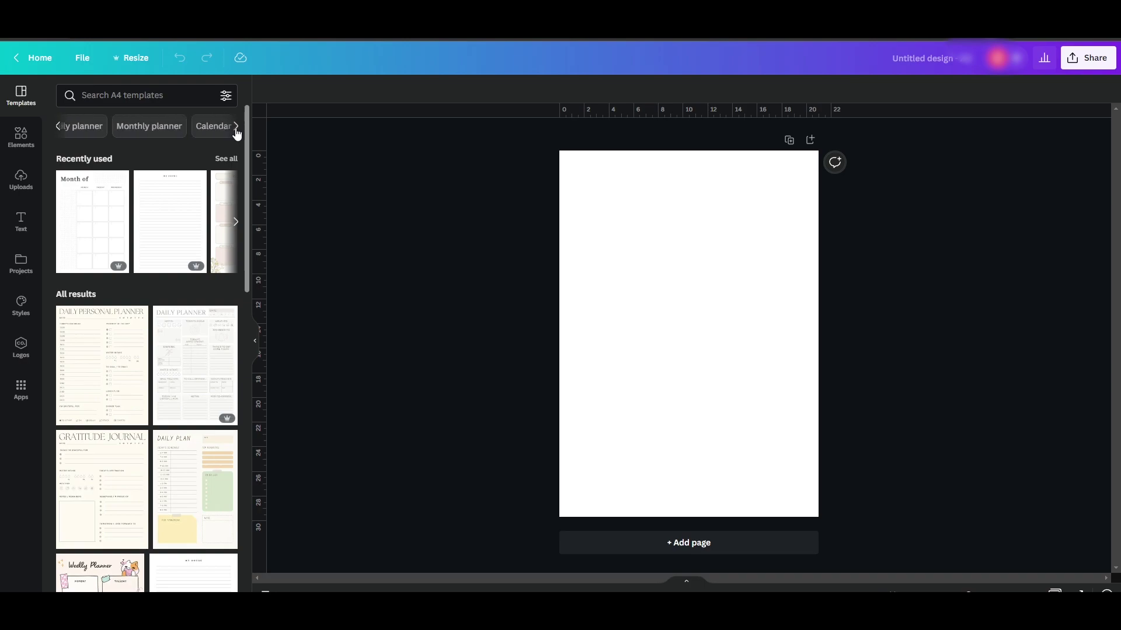
pyautogui.click(236, 132)
pyautogui.click(58, 129)
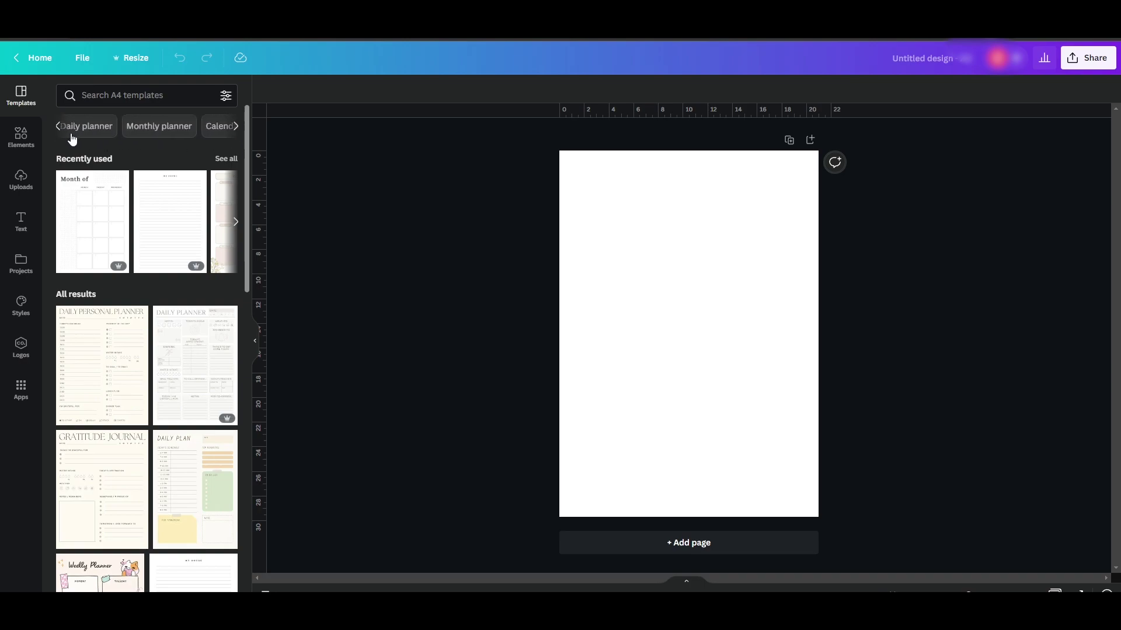
pyautogui.click(143, 132)
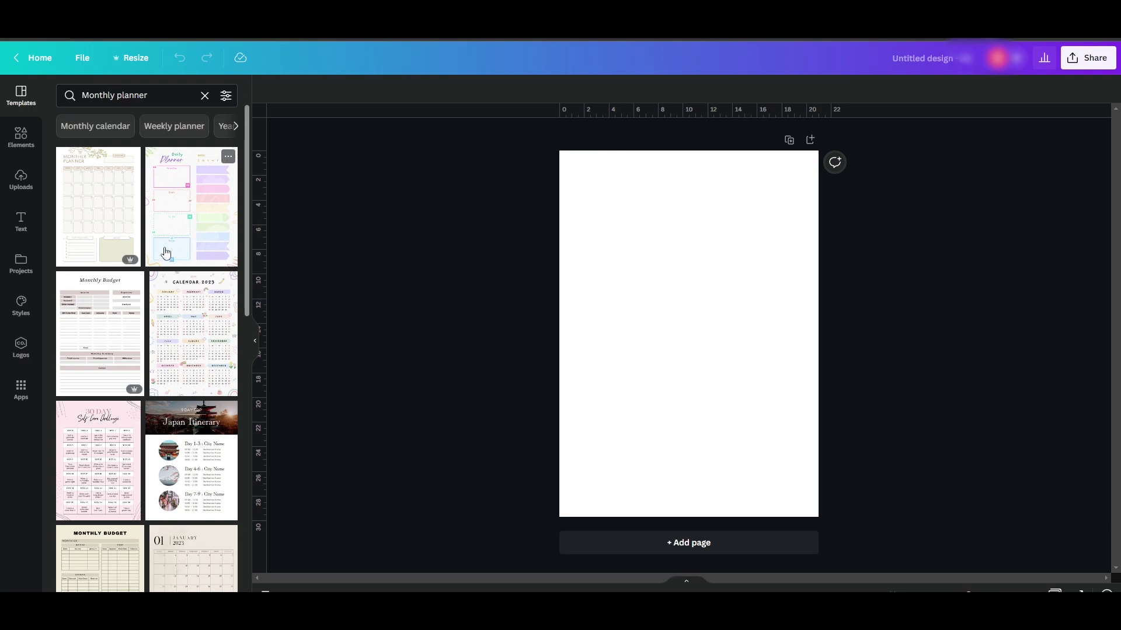
pyautogui.scroll(-2, 174, 360)
pyautogui.scroll(-7, 173, 361)
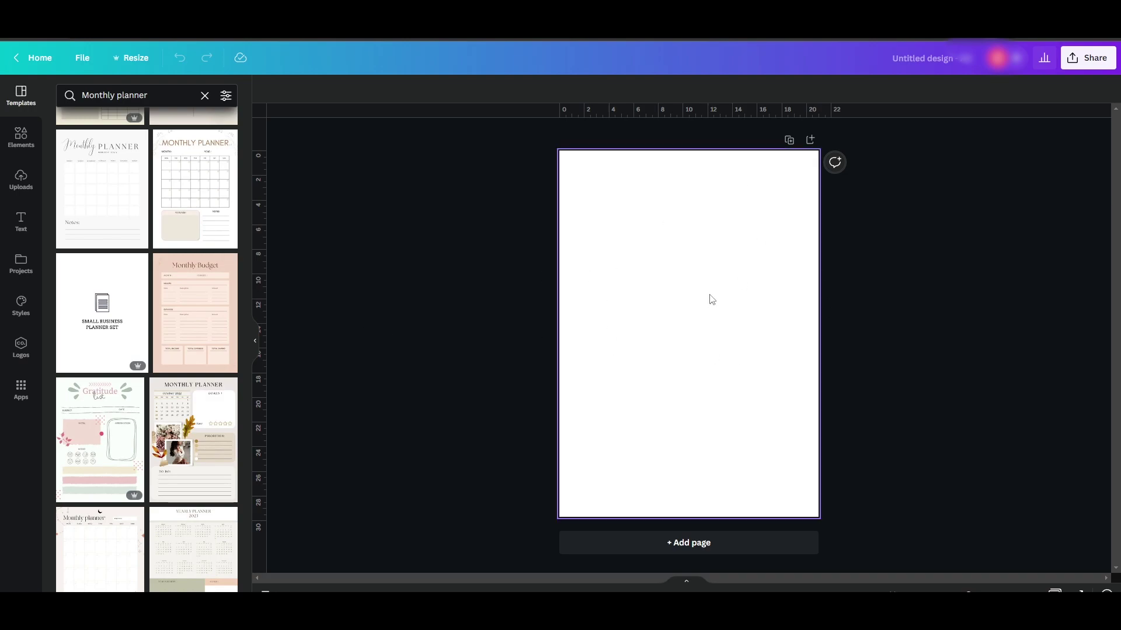
# - Apply the Small Business Planner Set cover and edit its title to 'MY MONTHLY PLANNER 2022'
pyautogui.click(112, 334)
pyautogui.click(84, 240)
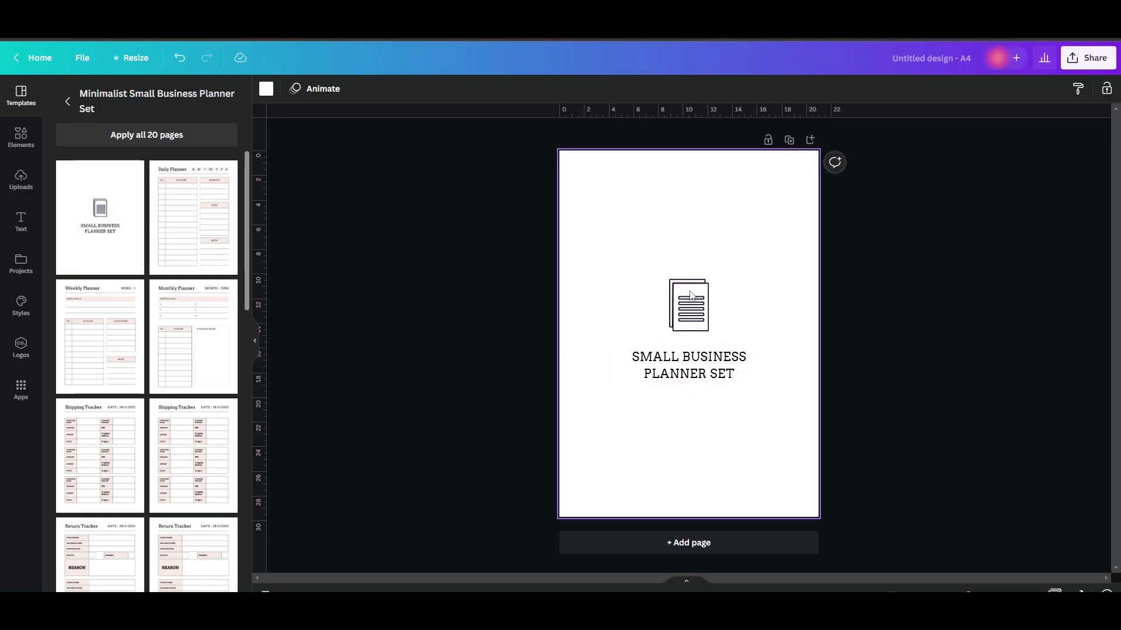
pyautogui.click(708, 374)
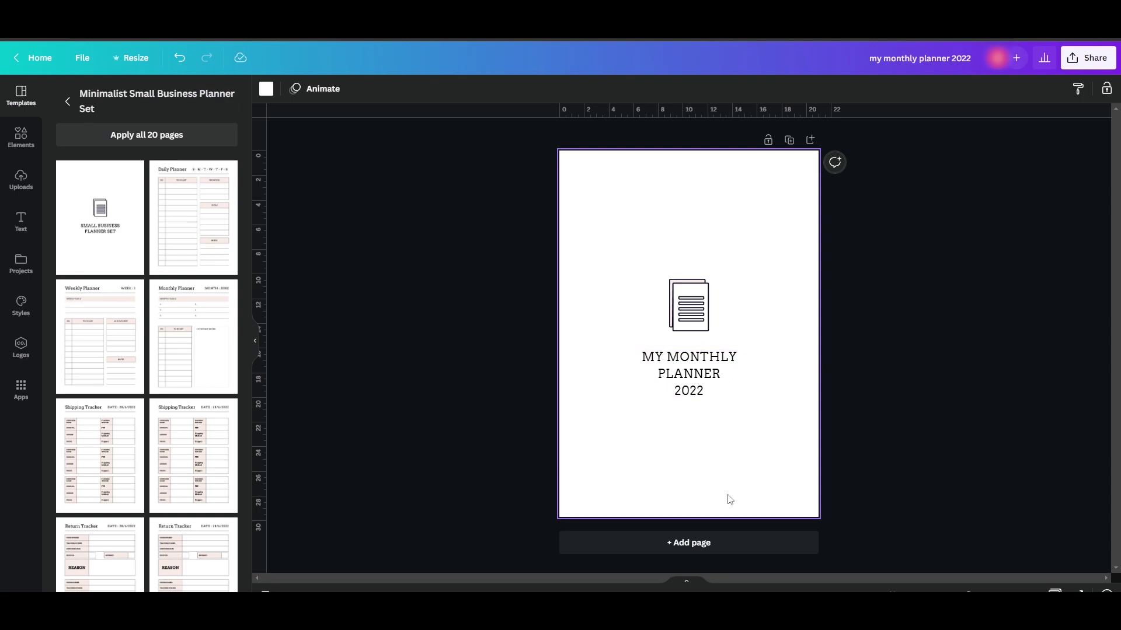
# - Add page 2 with the Monthly Planner layout and title it January
pyautogui.click(703, 544)
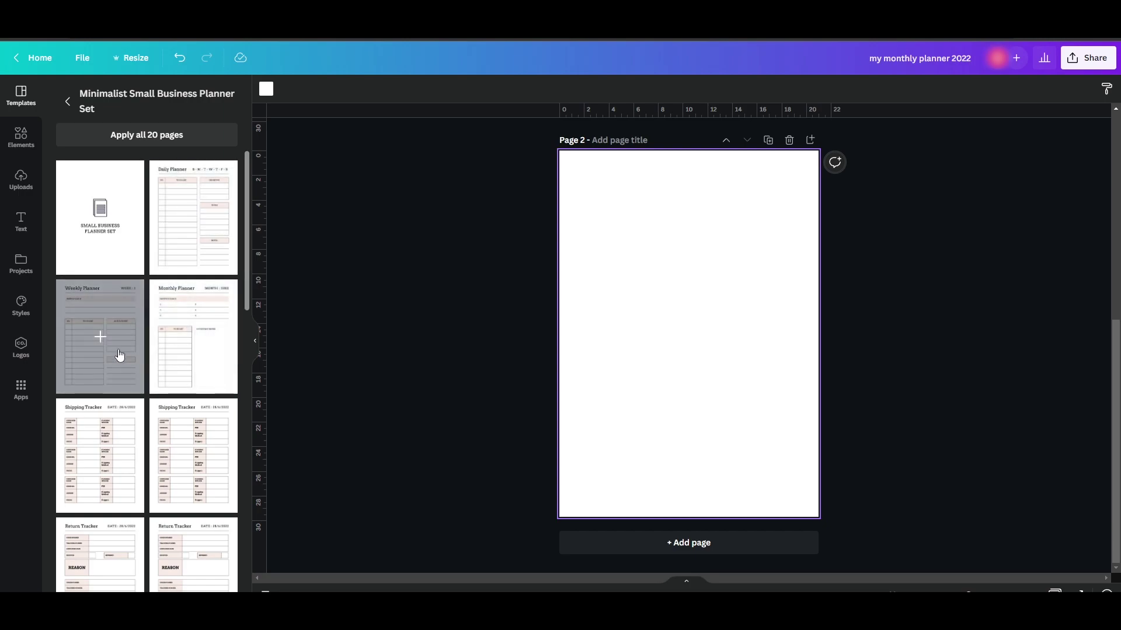
pyautogui.click(201, 342)
pyautogui.click(601, 140)
pyautogui.write('january')
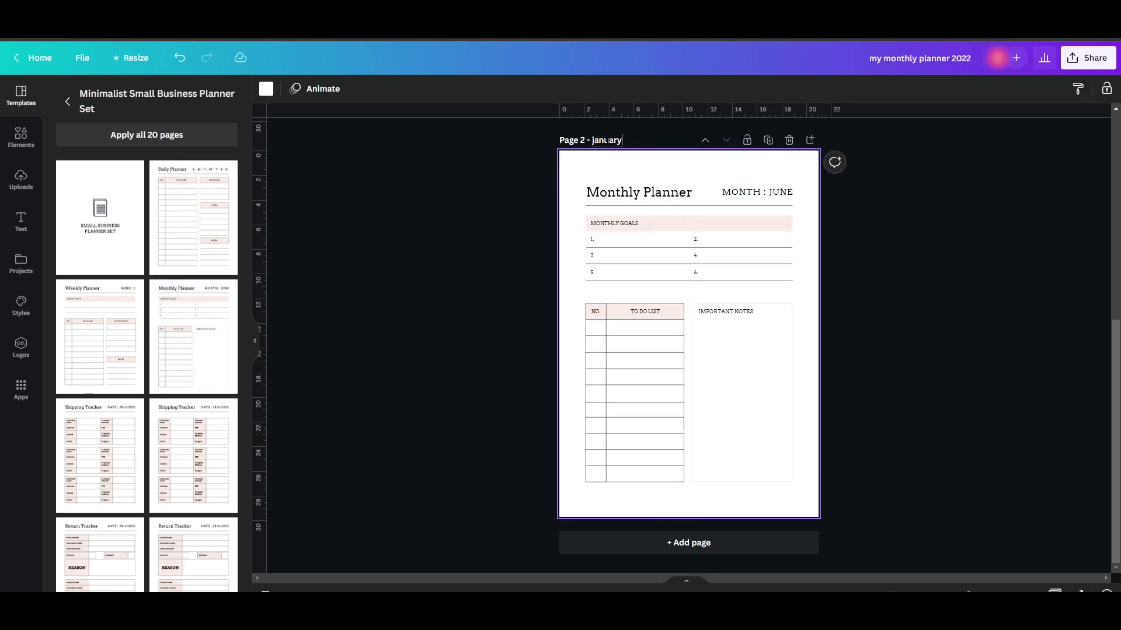
pyautogui.click(635, 135)
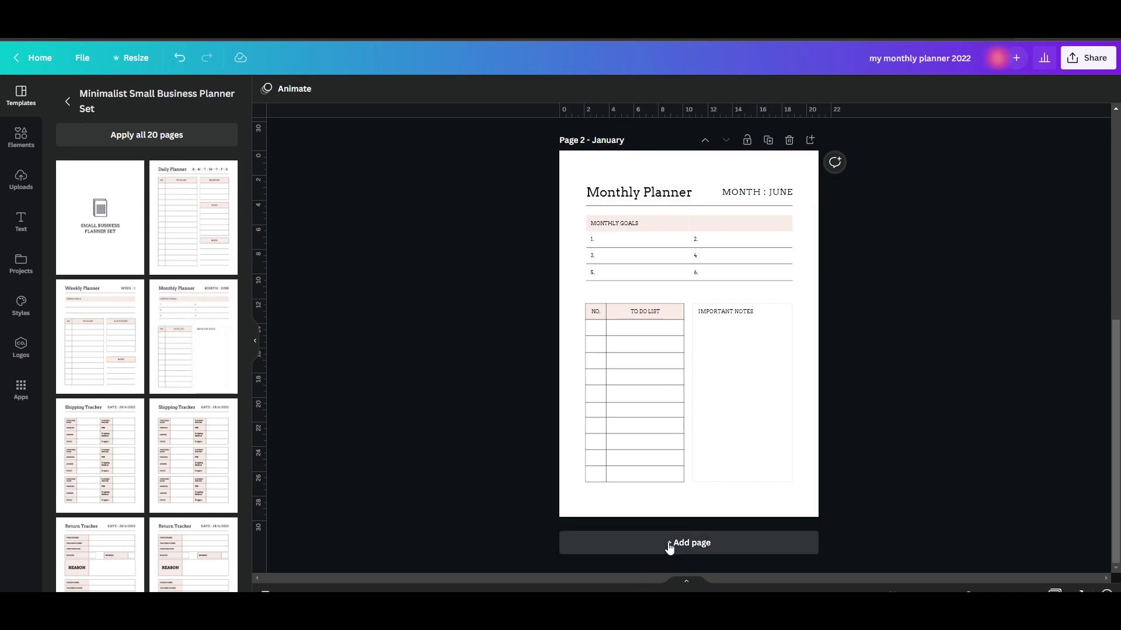
# - Add pages 3 to 6, each filled with the Weekly Planner layout
pyautogui.click(612, 541)
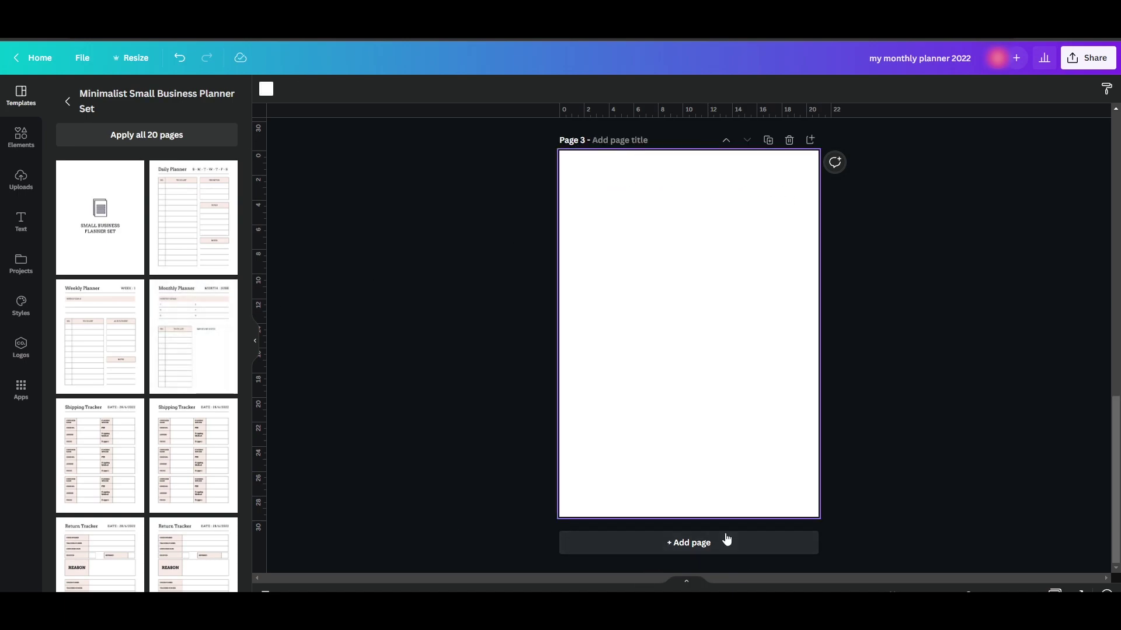
pyautogui.click(108, 357)
pyautogui.click(648, 545)
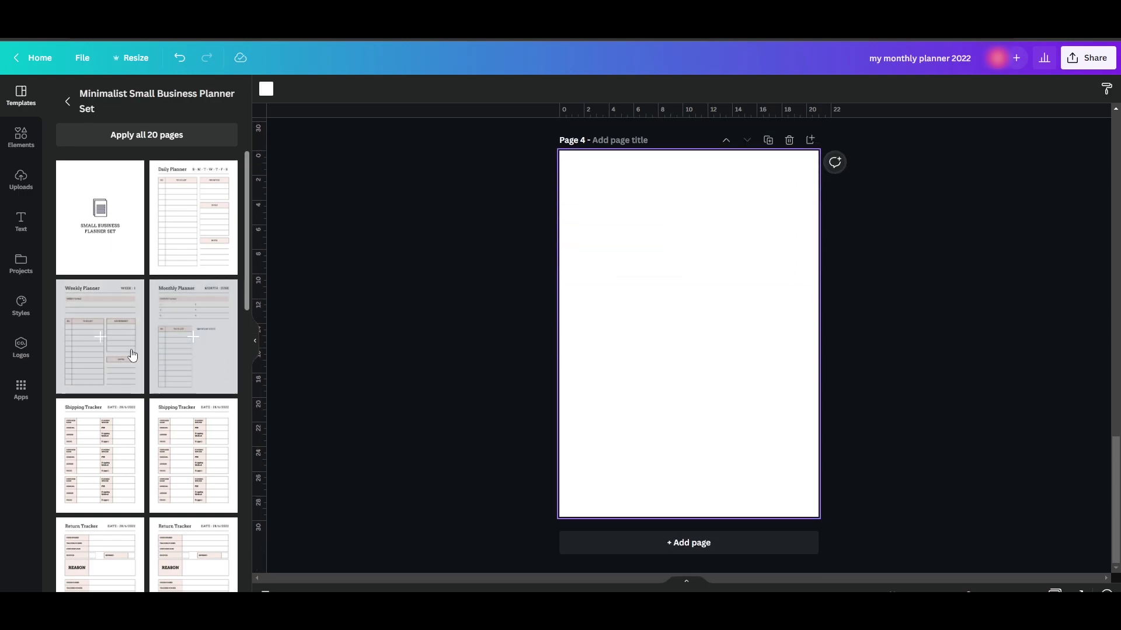
pyautogui.click(133, 355)
pyautogui.click(635, 532)
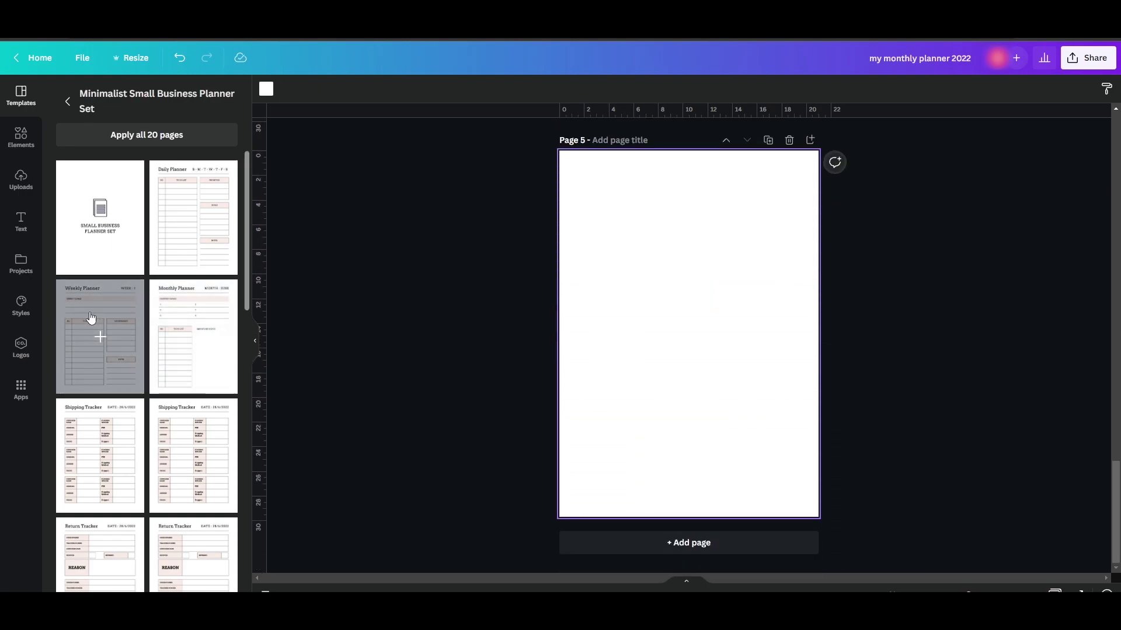
pyautogui.click(90, 317)
pyautogui.click(633, 543)
pyautogui.click(94, 354)
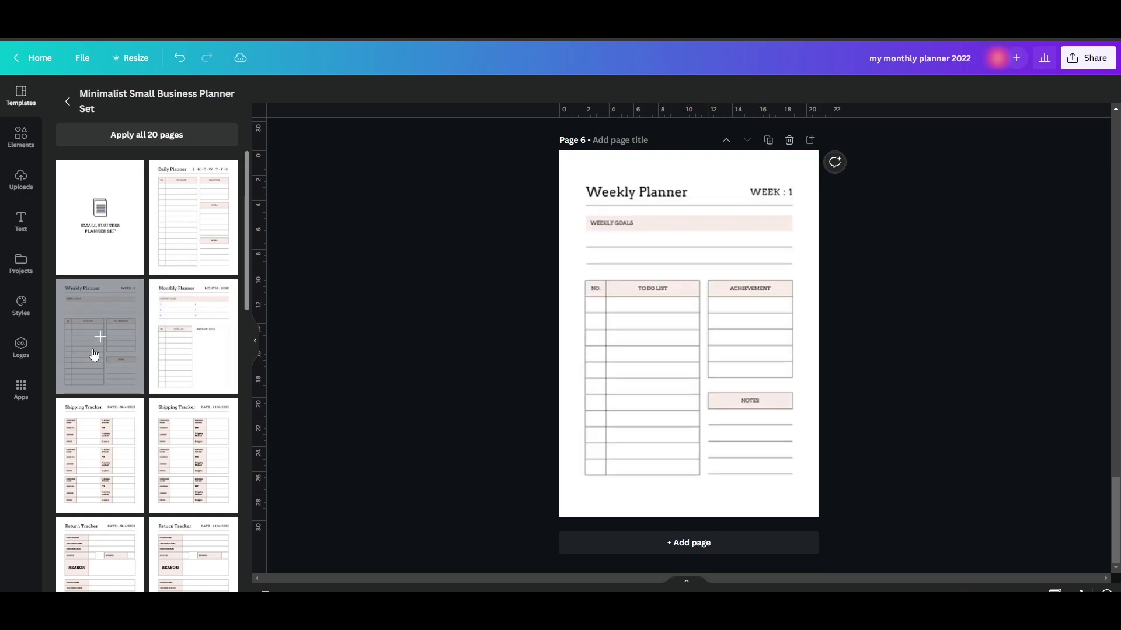
pyautogui.scroll(15, 645, 450)
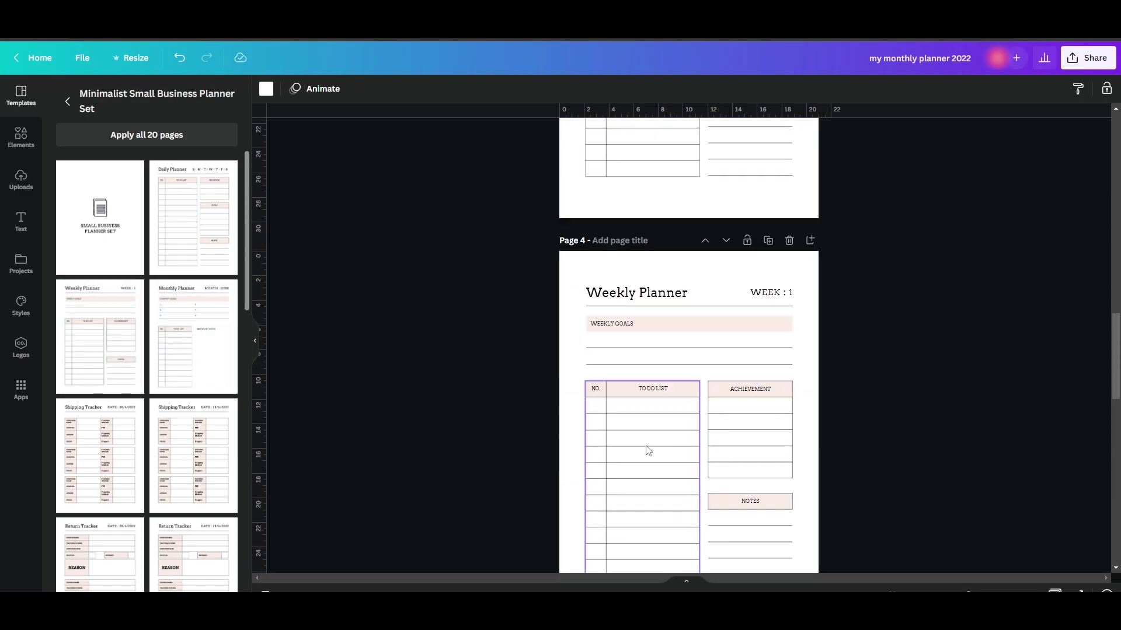
pyautogui.scroll(20, 647, 450)
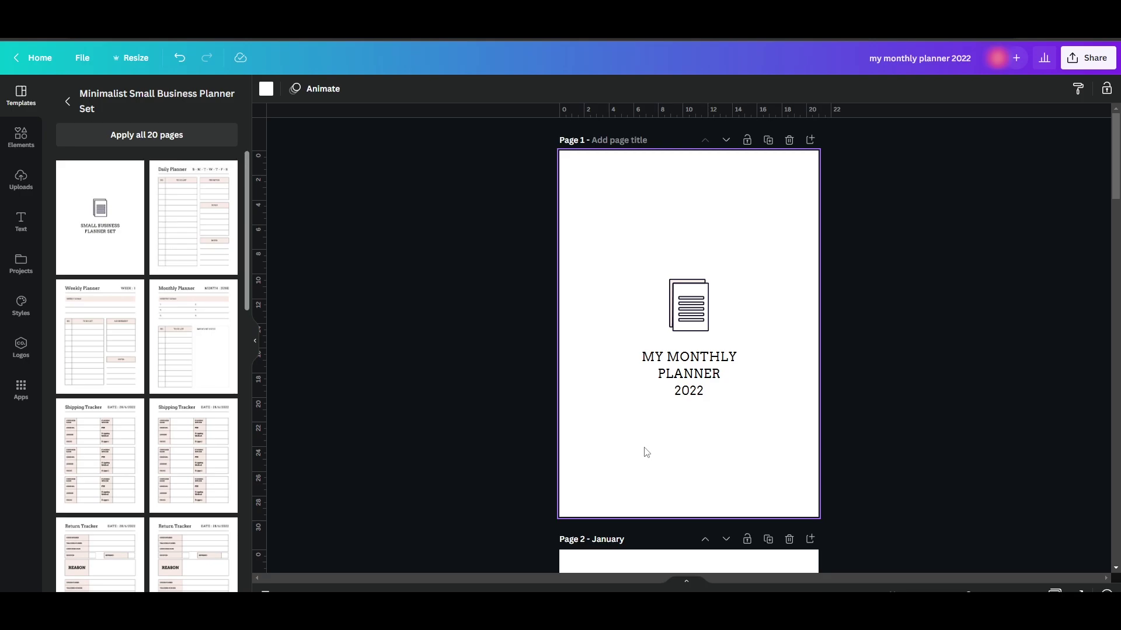
pyautogui.scroll(-2, 647, 453)
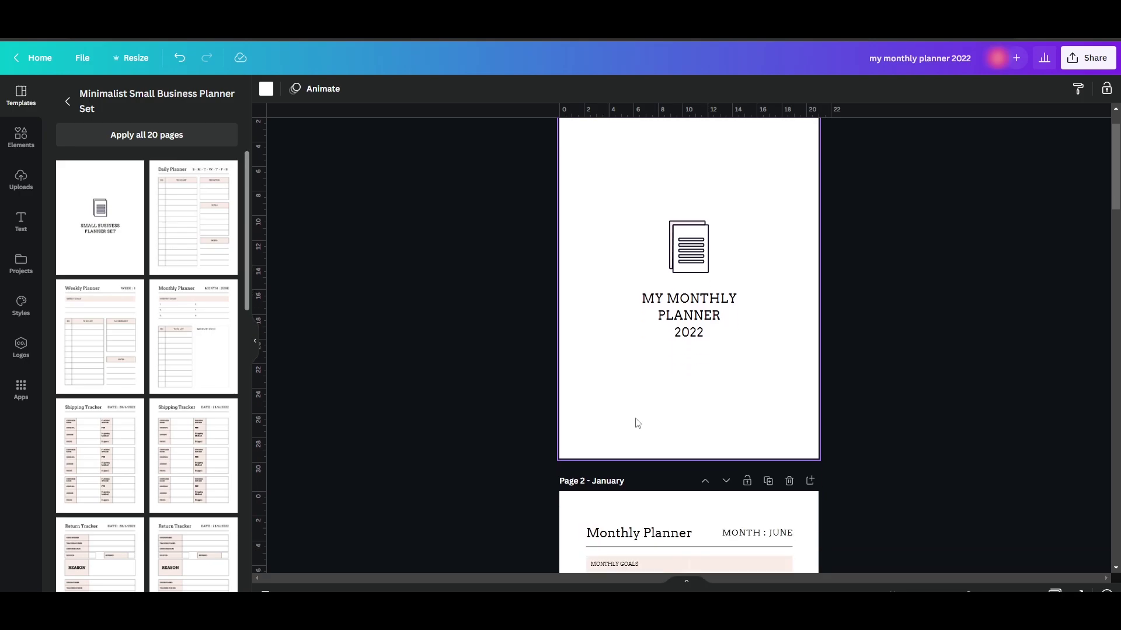
pyautogui.scroll(-13, 651, 484)
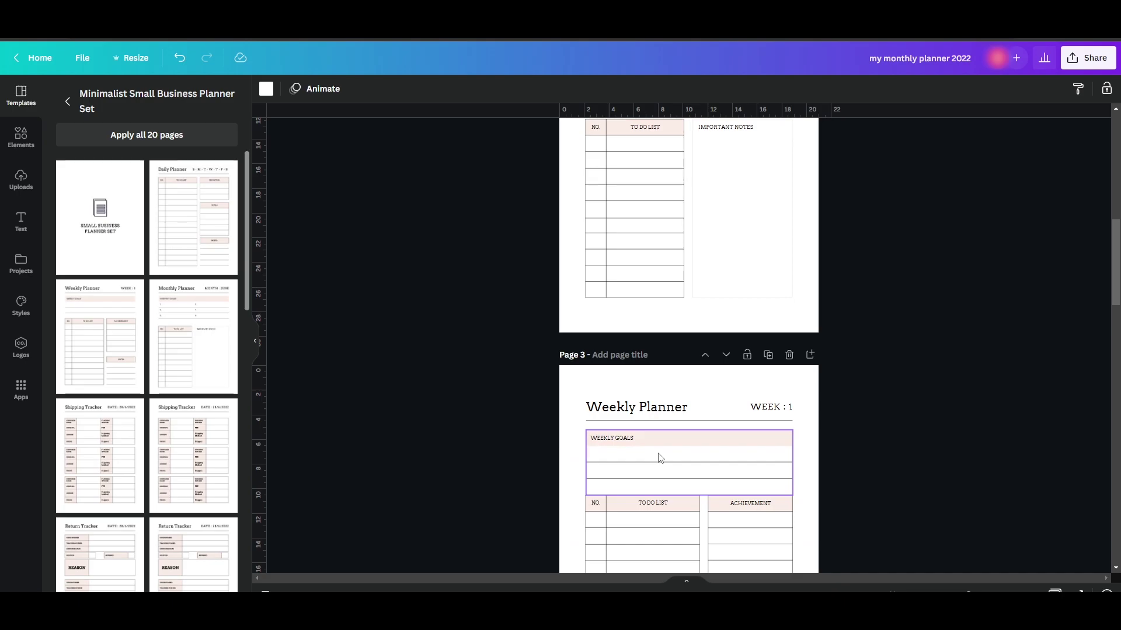
pyautogui.scroll(-5, 659, 455)
pyautogui.scroll(9, 653, 447)
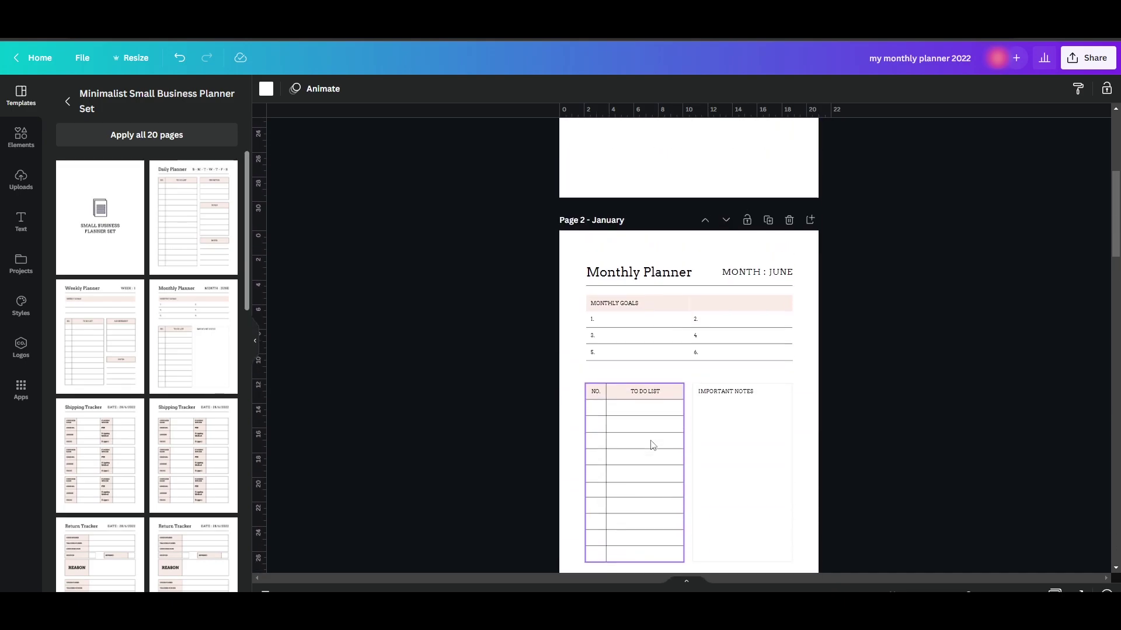
pyautogui.scroll(5, 653, 446)
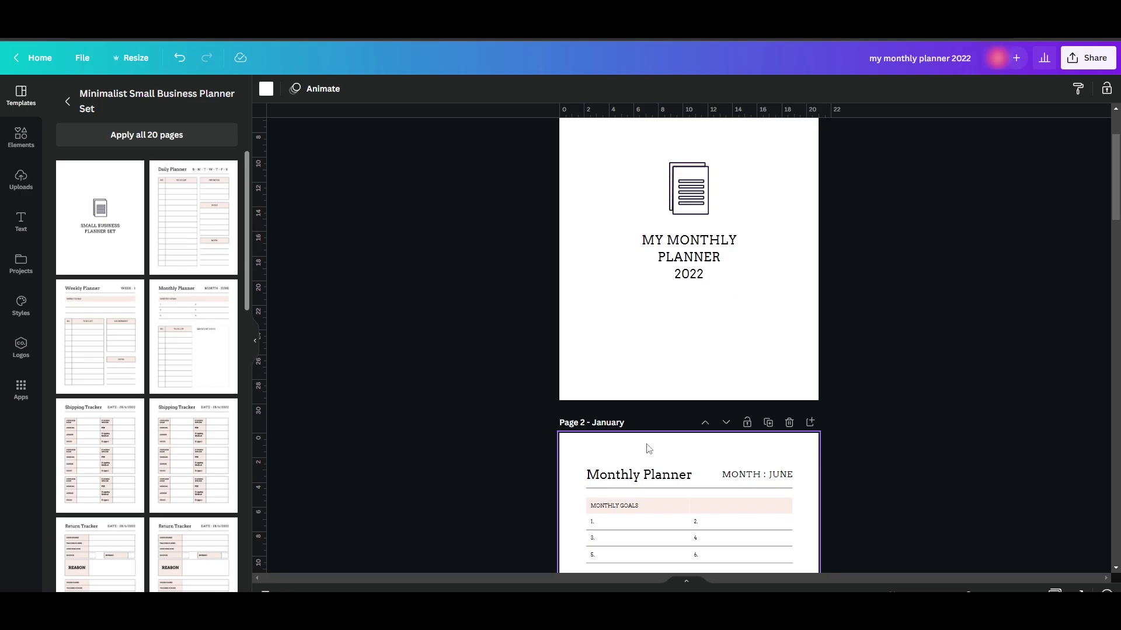
pyautogui.scroll(3, 648, 448)
pyautogui.scroll(-3, 641, 452)
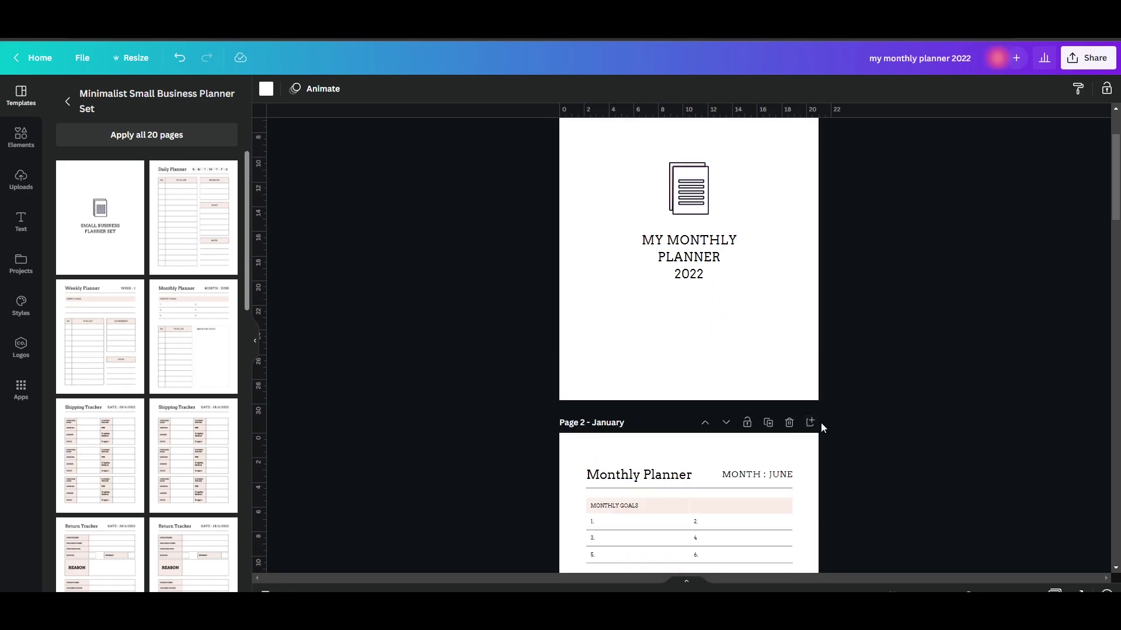
# - Add a blank page and move it up so it sits right after the cover
pyautogui.click(812, 423)
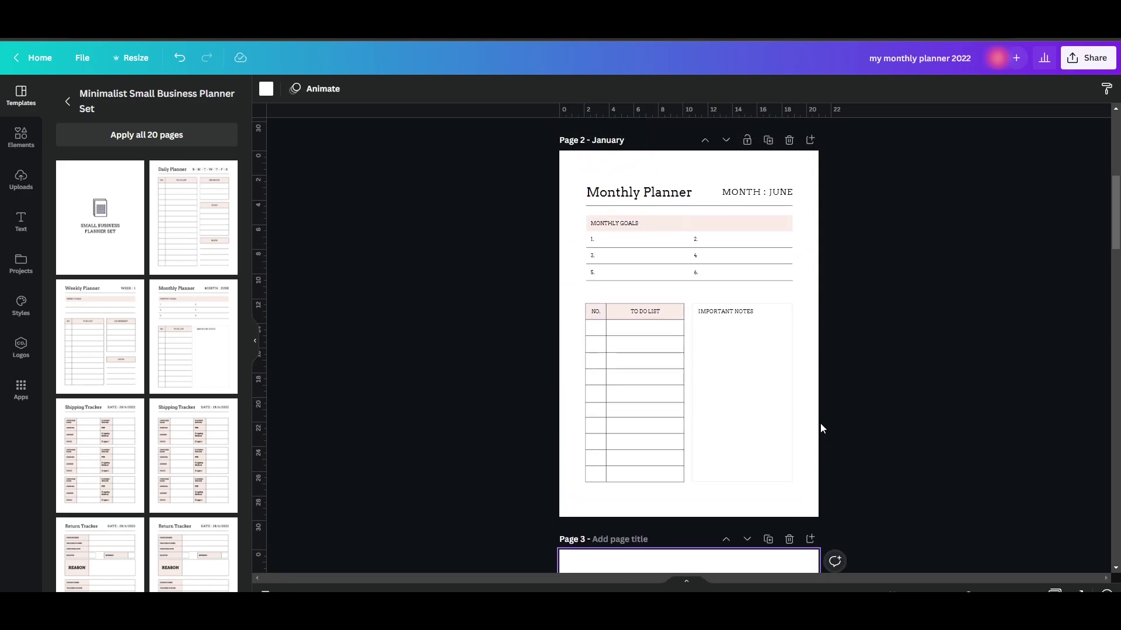
pyautogui.scroll(-3, 821, 428)
pyautogui.click(726, 366)
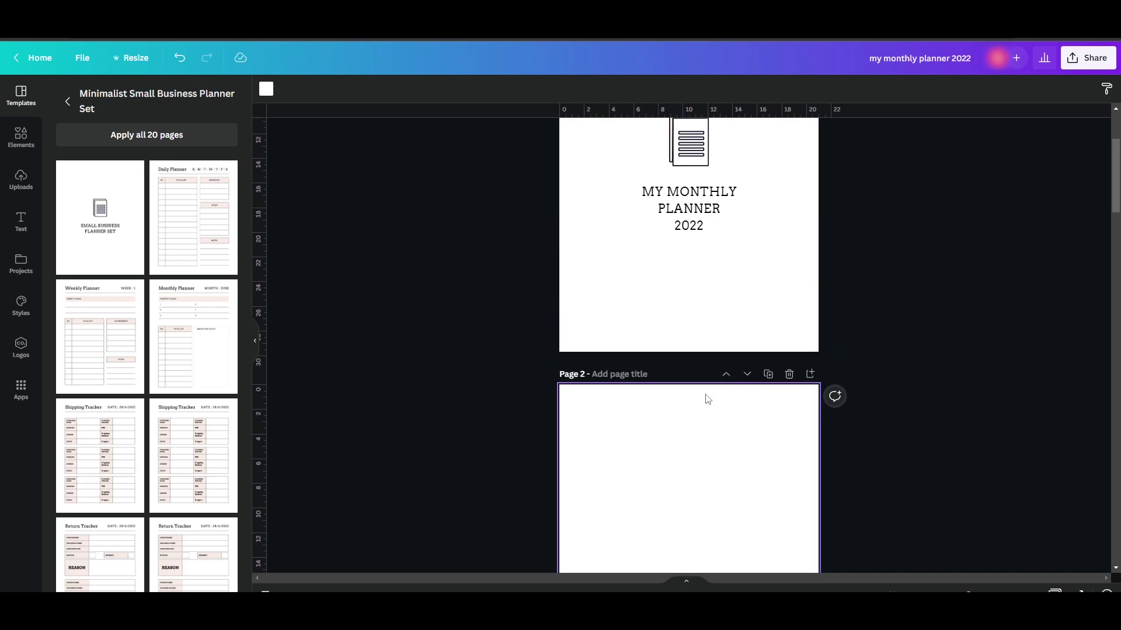
pyautogui.scroll(-3, 709, 400)
pyautogui.scroll(-3, 631, 394)
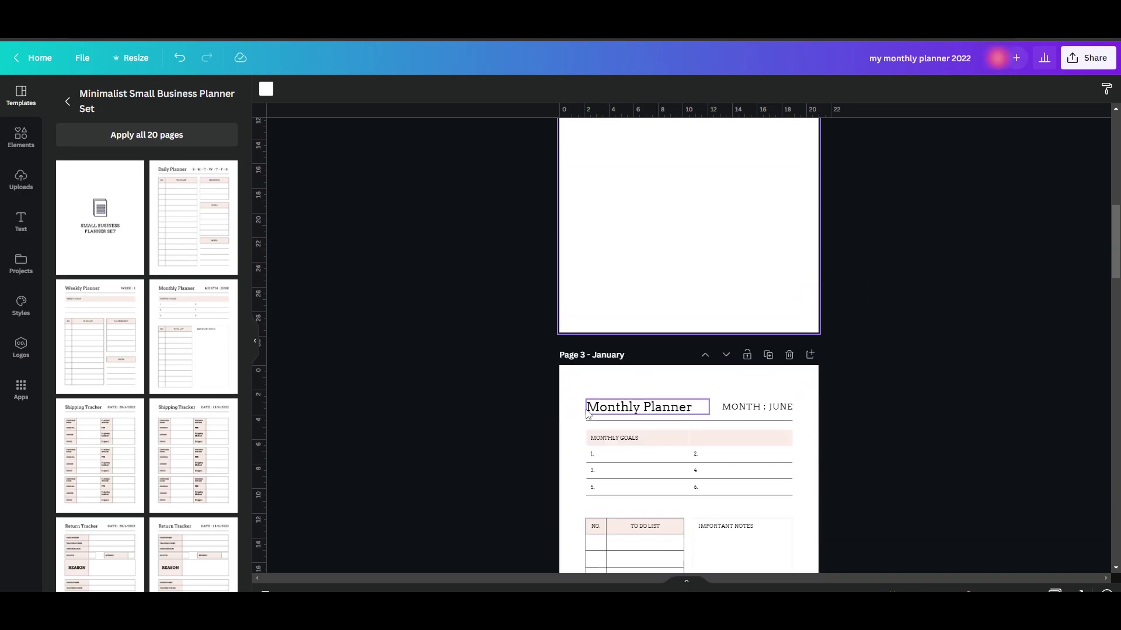
pyautogui.scroll(3, 618, 405)
pyautogui.click(355, 324)
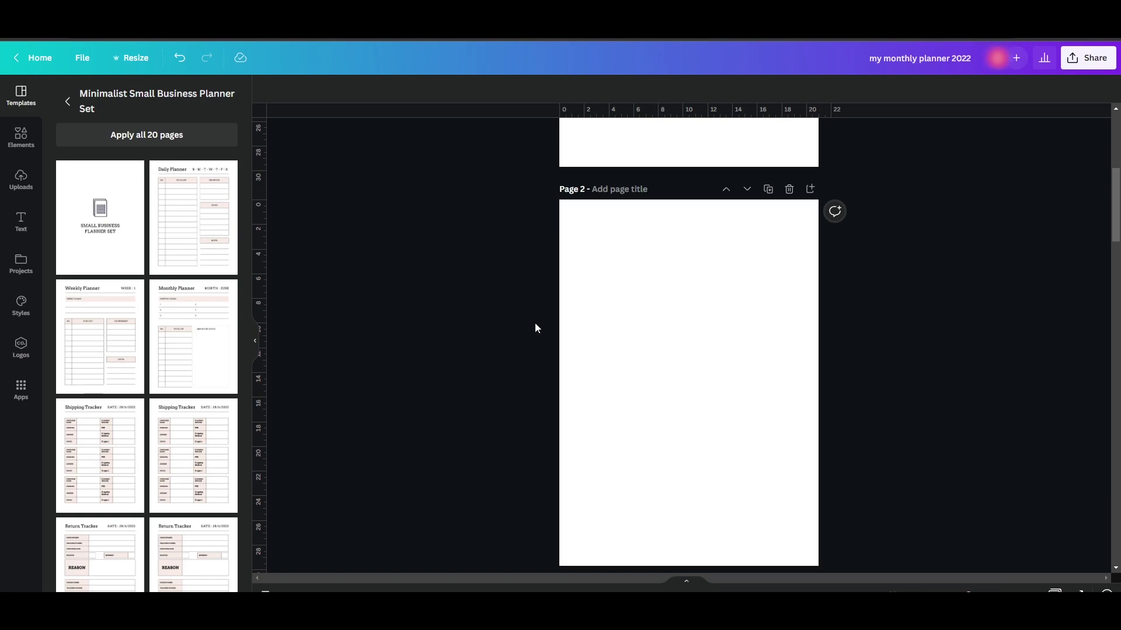
pyautogui.scroll(-1, 334, 390)
pyautogui.scroll(-6, 183, 444)
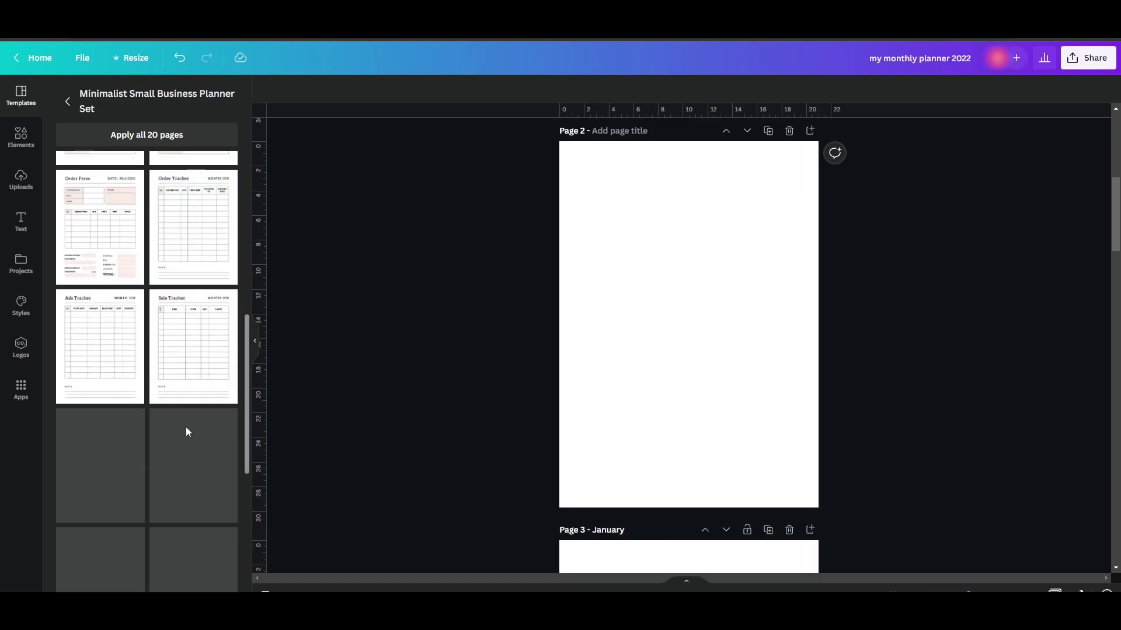
# - Return to the Monthly planner results and apply the Weekly Schedule Planner template to page 2
pyautogui.scroll(3, 175, 426)
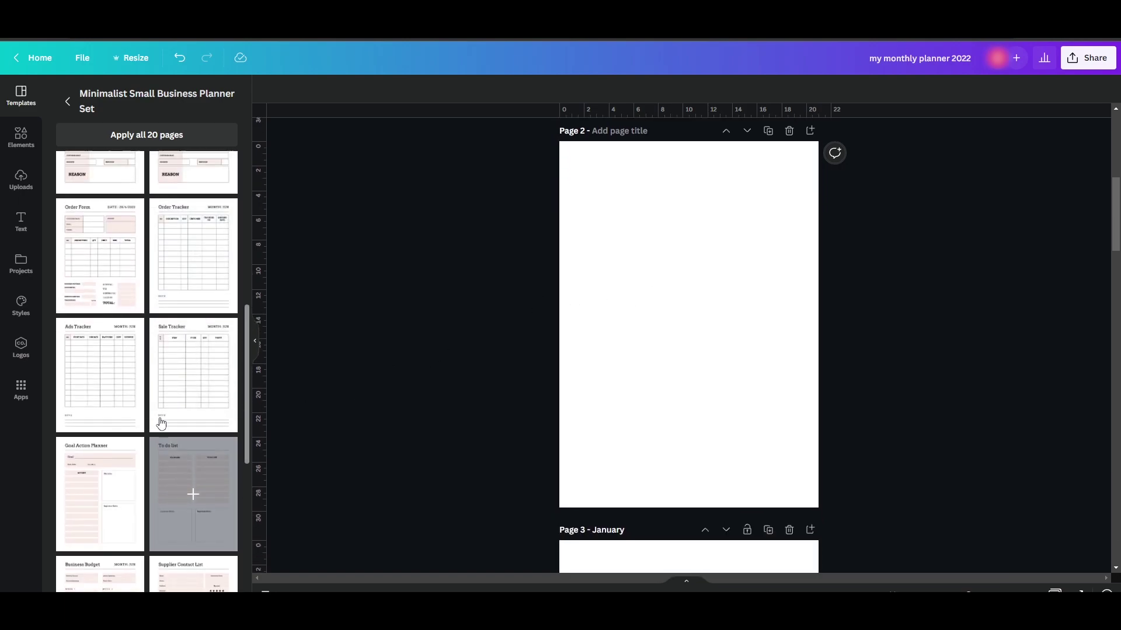
pyautogui.click(69, 102)
pyautogui.scroll(-3, 192, 374)
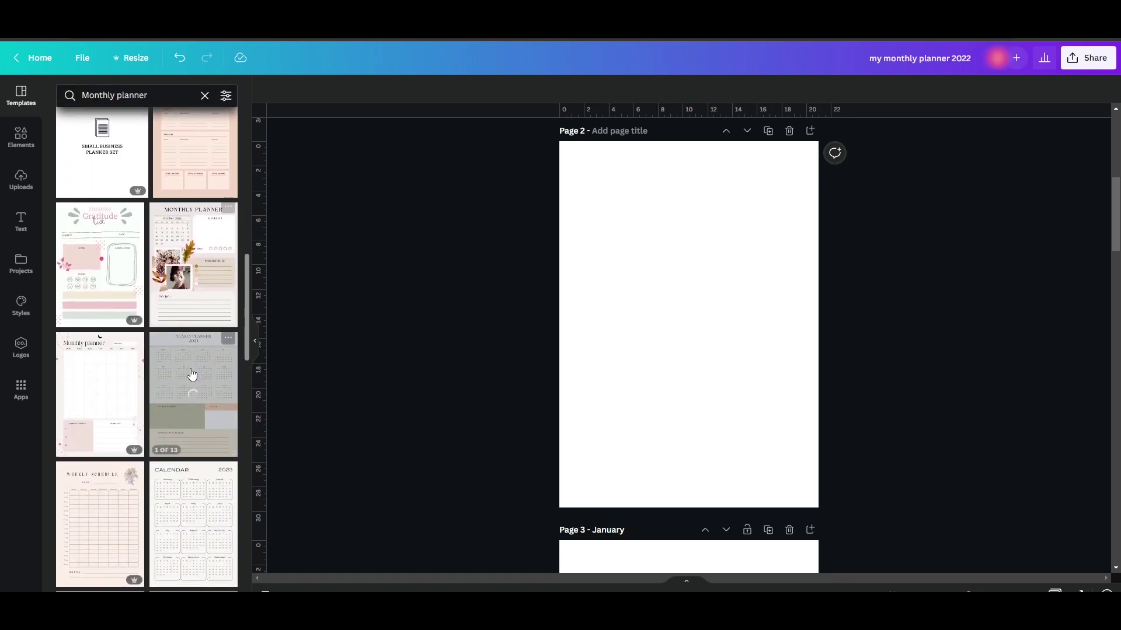
pyautogui.scroll(-7, 192, 374)
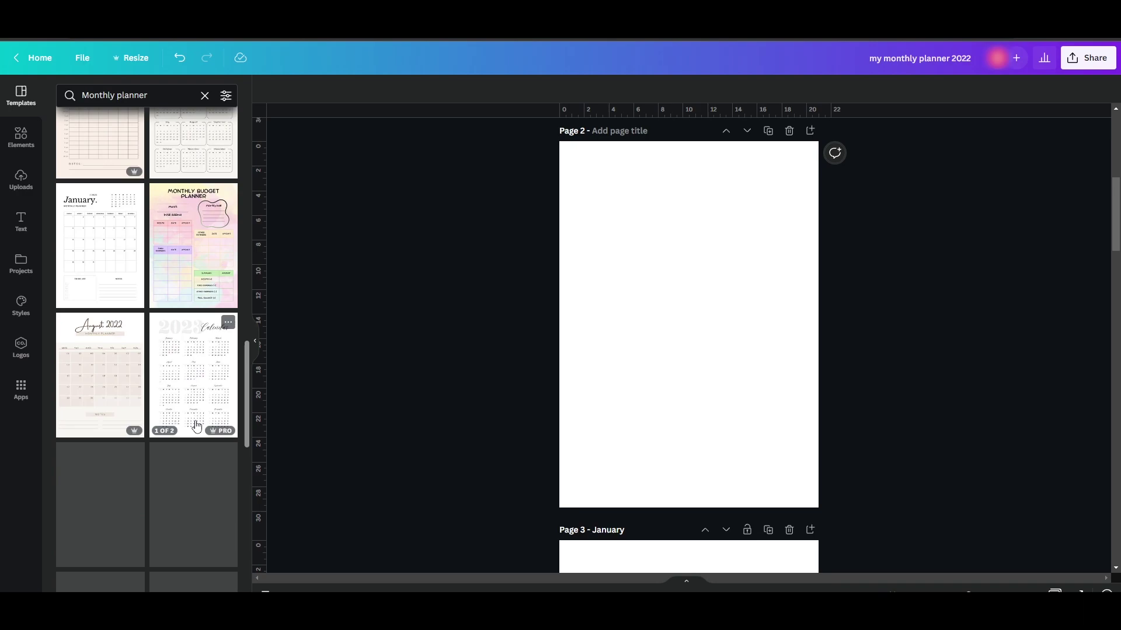
pyautogui.scroll(-10, 196, 426)
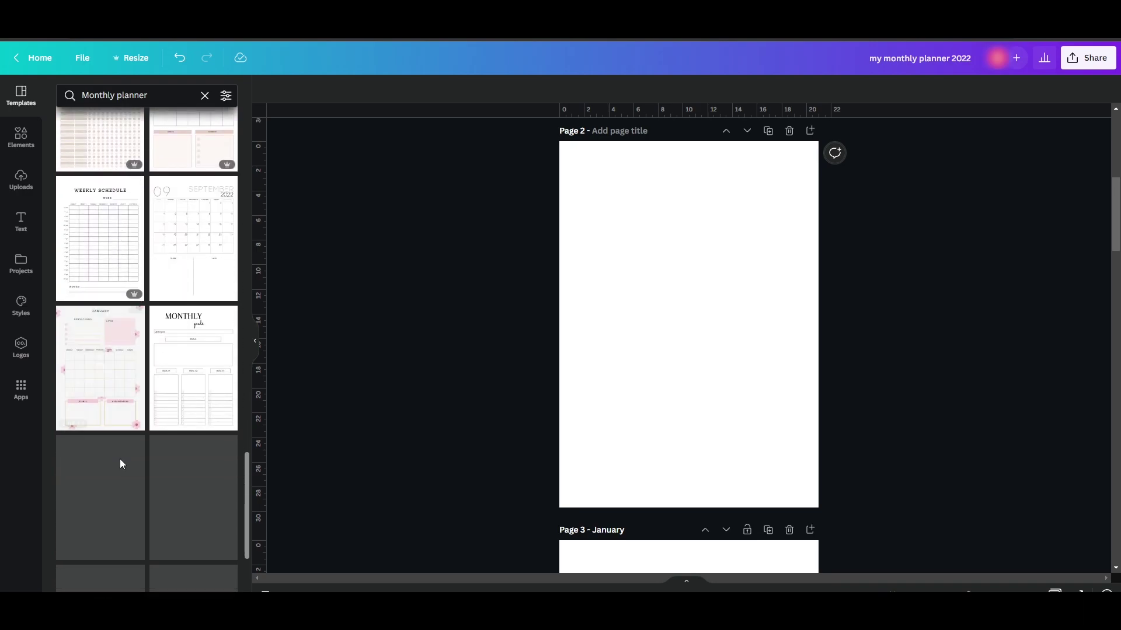
pyautogui.scroll(-4, 175, 451)
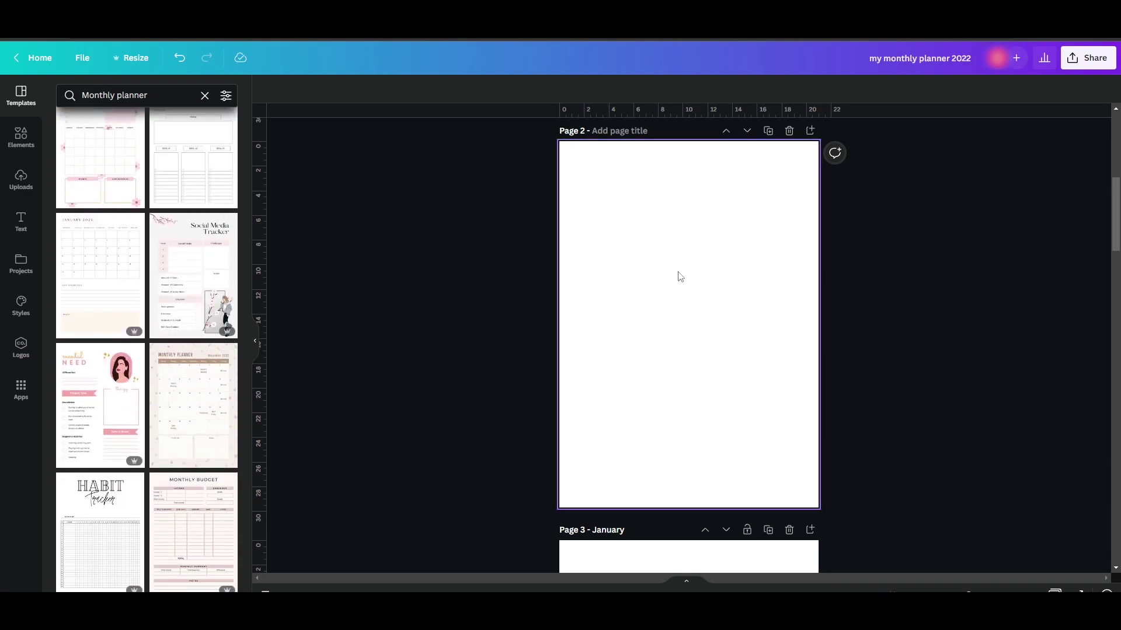
pyautogui.scroll(-3, 615, 353)
pyautogui.scroll(-4, 146, 379)
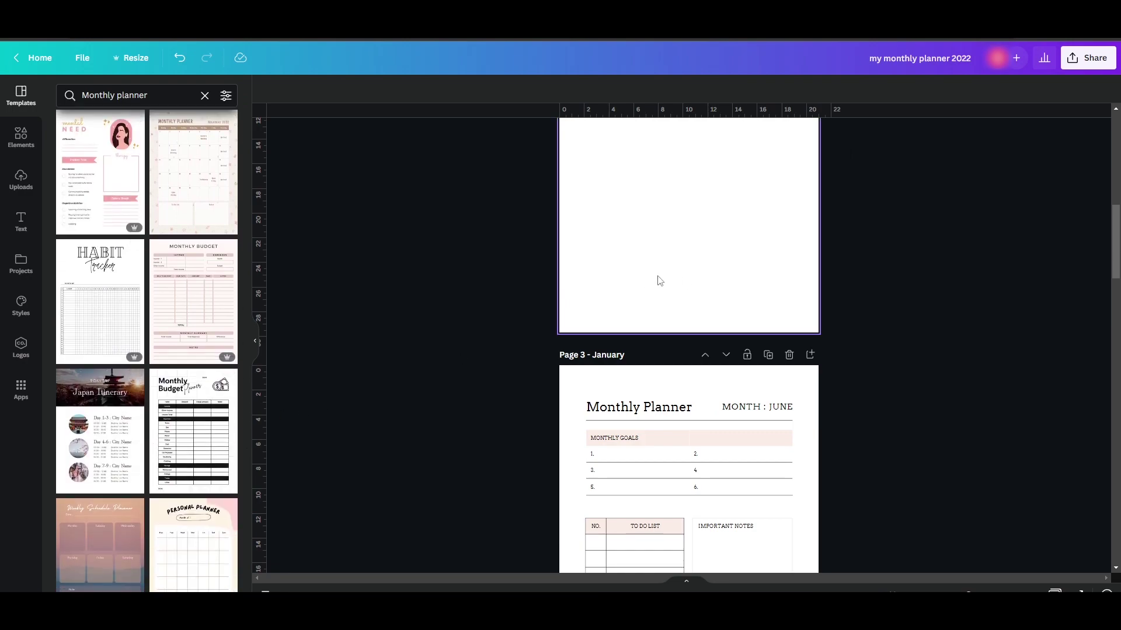
pyautogui.scroll(4, 666, 370)
pyautogui.scroll(-2, 492, 407)
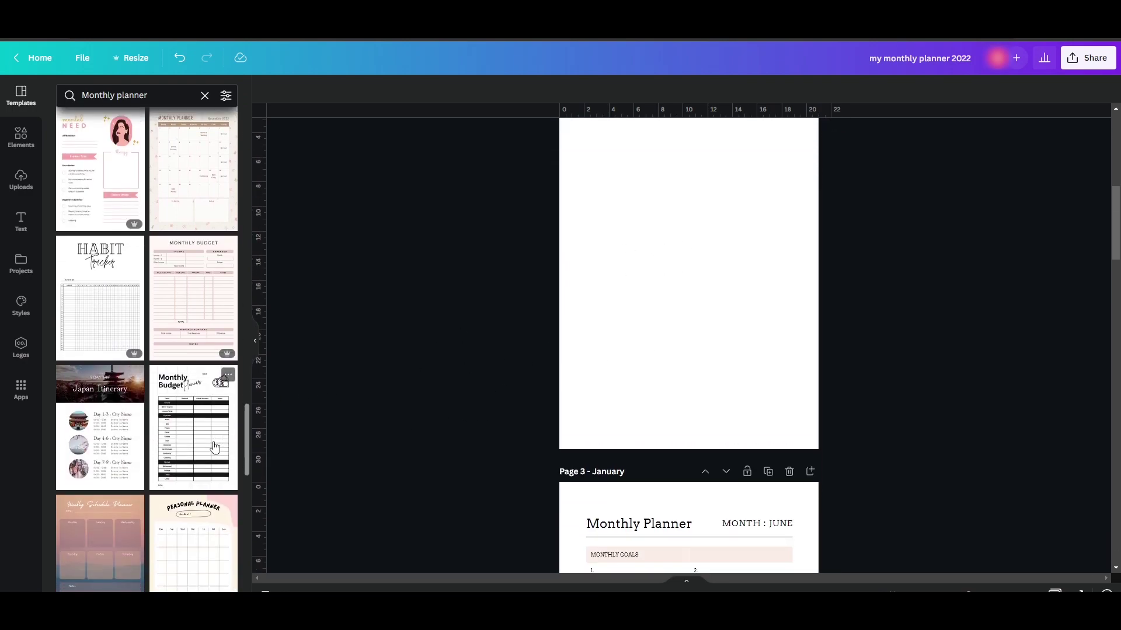
pyautogui.scroll(-2, 130, 465)
pyautogui.click(98, 478)
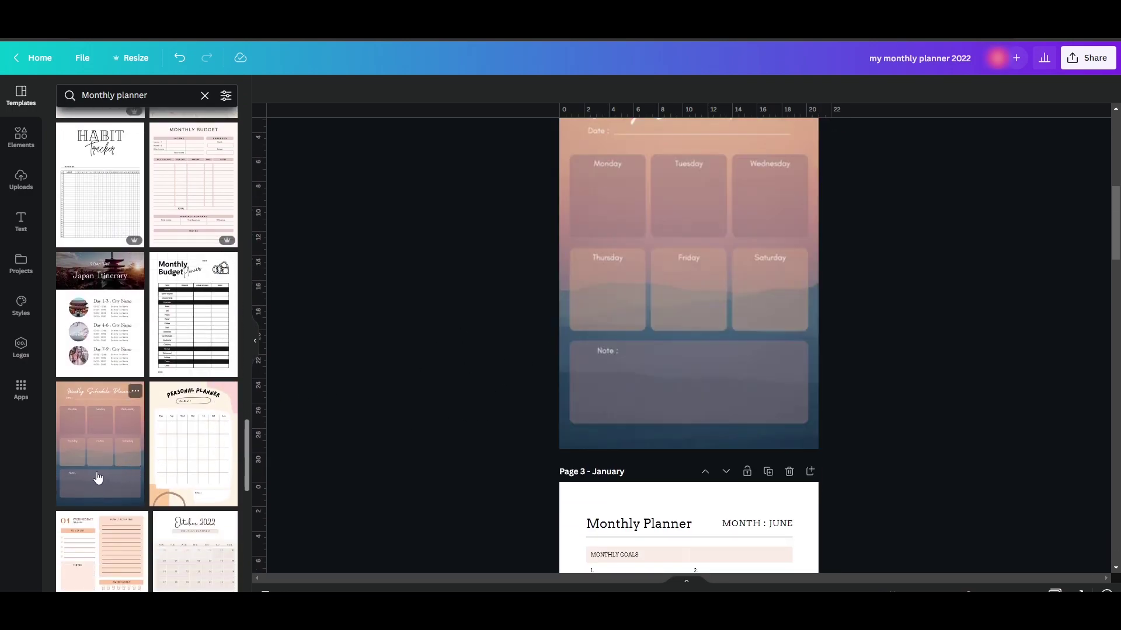
# - Delete the Note box from the bottom of page 2
pyautogui.click(677, 352)
pyautogui.scroll(1, 813, 373)
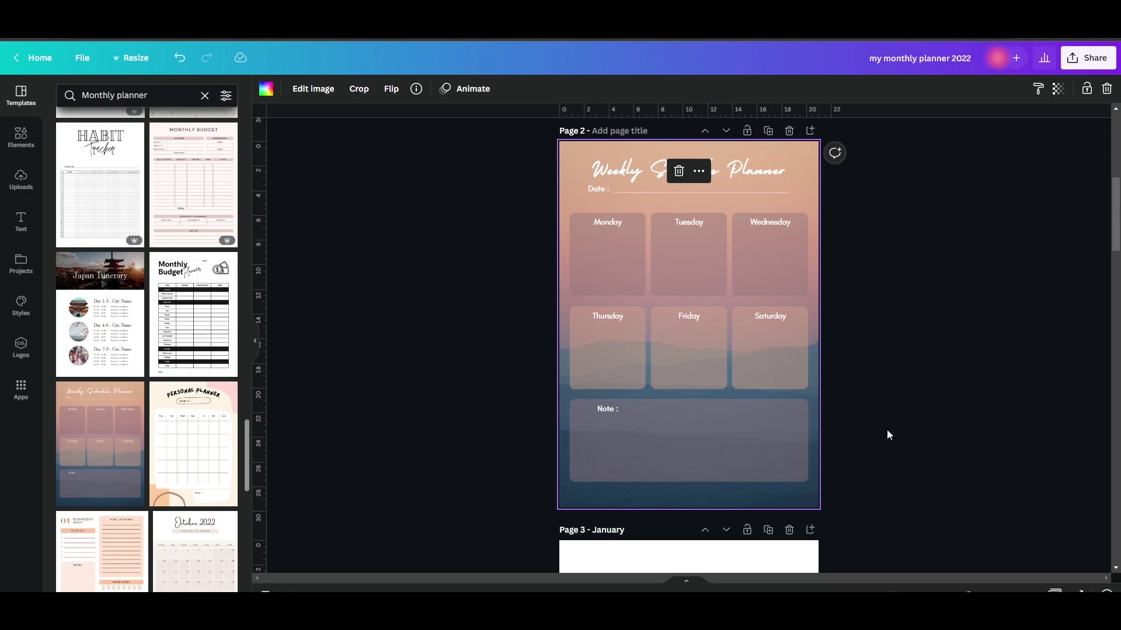
pyautogui.scroll(2, 886, 425)
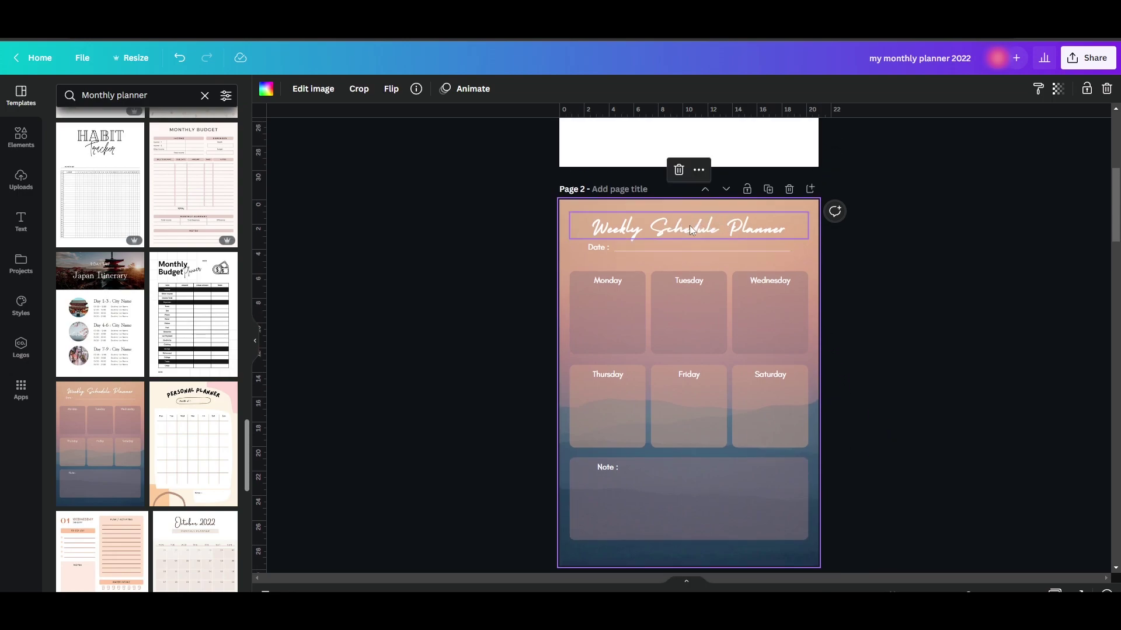
pyautogui.click(730, 508)
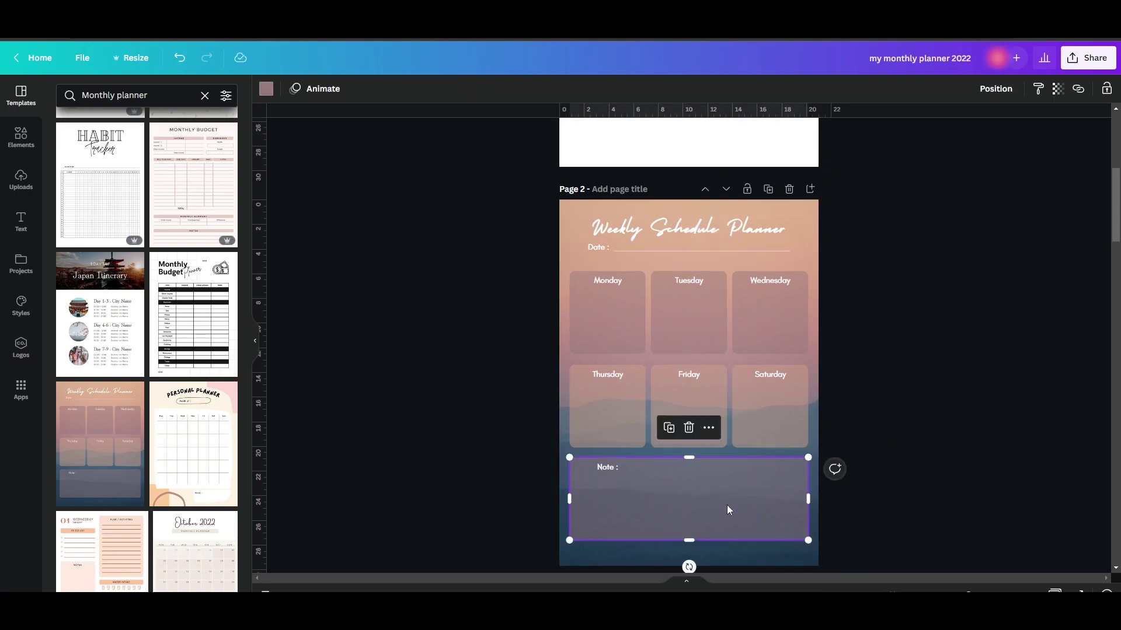
pyautogui.click(689, 427)
# - Replace the Weekly Schedule heading text with 'Months'
pyautogui.click(719, 231)
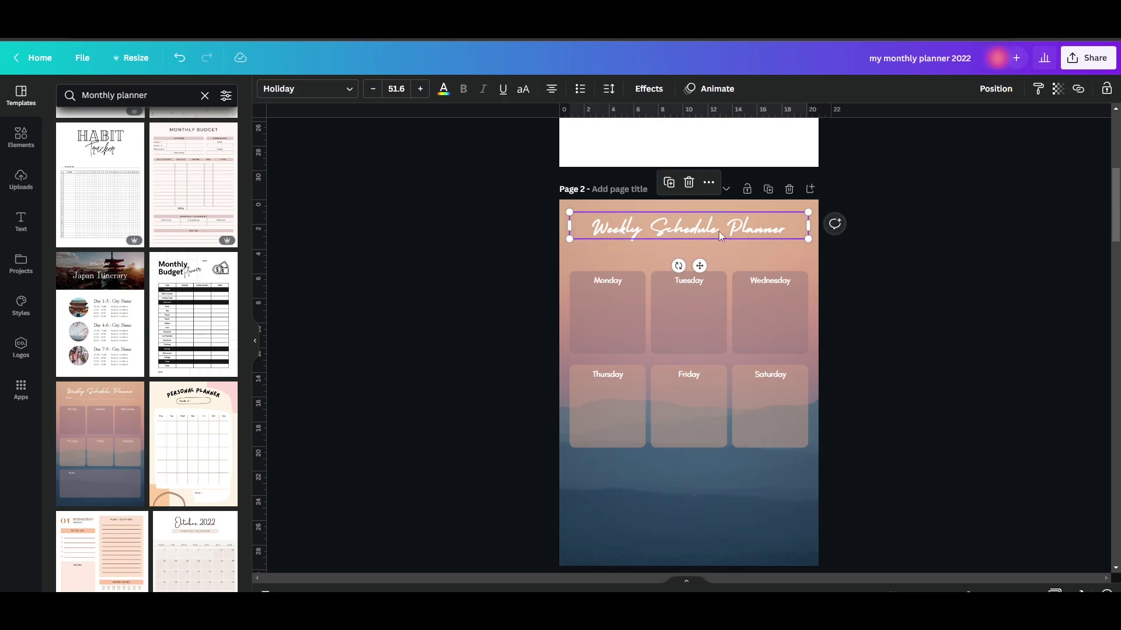
pyautogui.doubleClick(719, 231)
pyautogui.hotkey('ctrl', 'a')
pyautogui.write('Months')
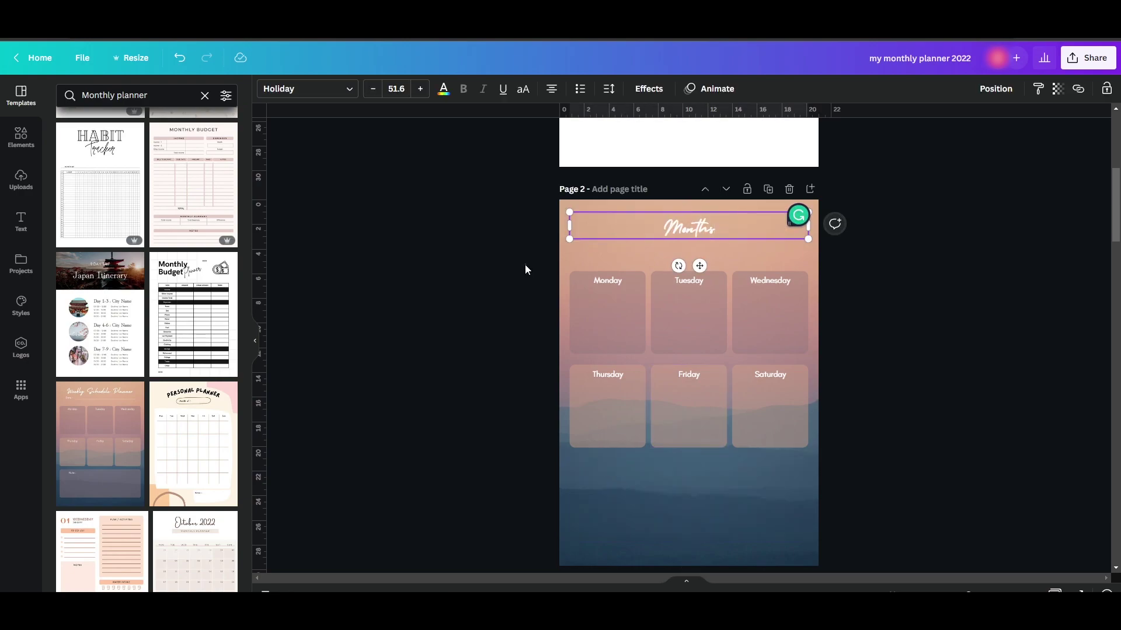
pyautogui.click(524, 264)
pyautogui.scroll(4, 675, 263)
pyautogui.scroll(4, 674, 263)
# - Check the cover title's font and set the Months heading to Arvo to match
pyautogui.click(688, 259)
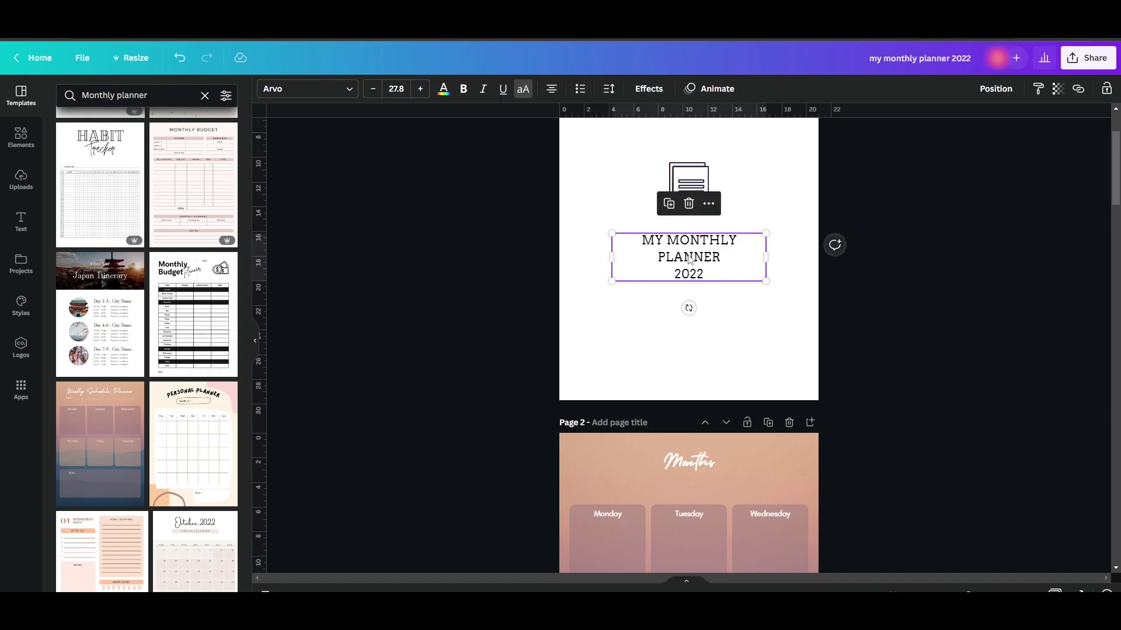
pyautogui.click(695, 464)
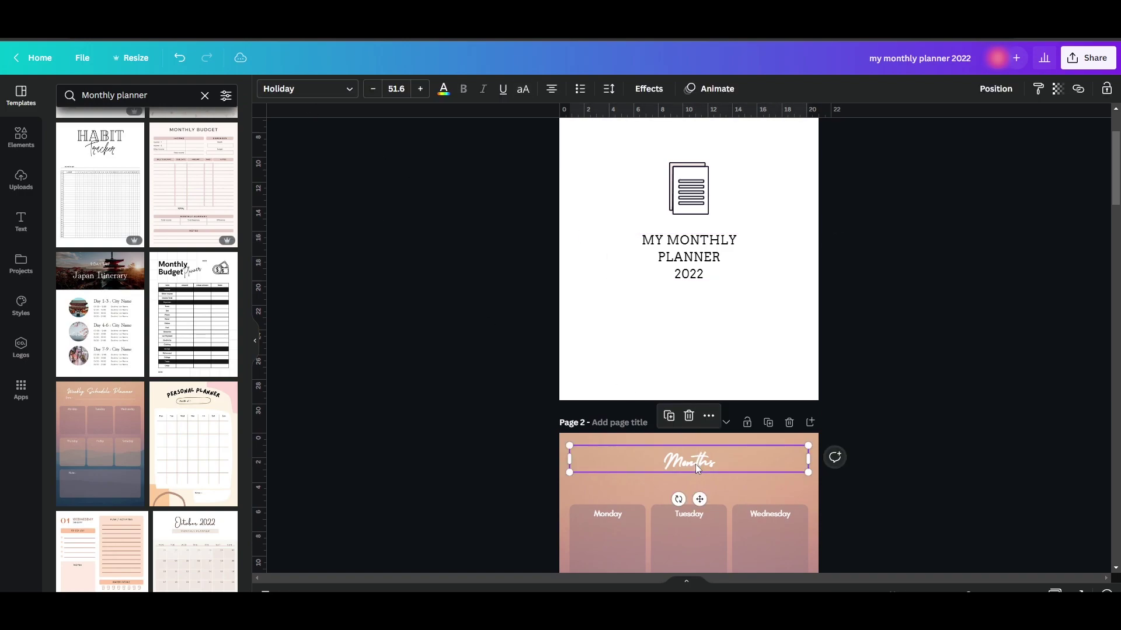
pyautogui.click(293, 89)
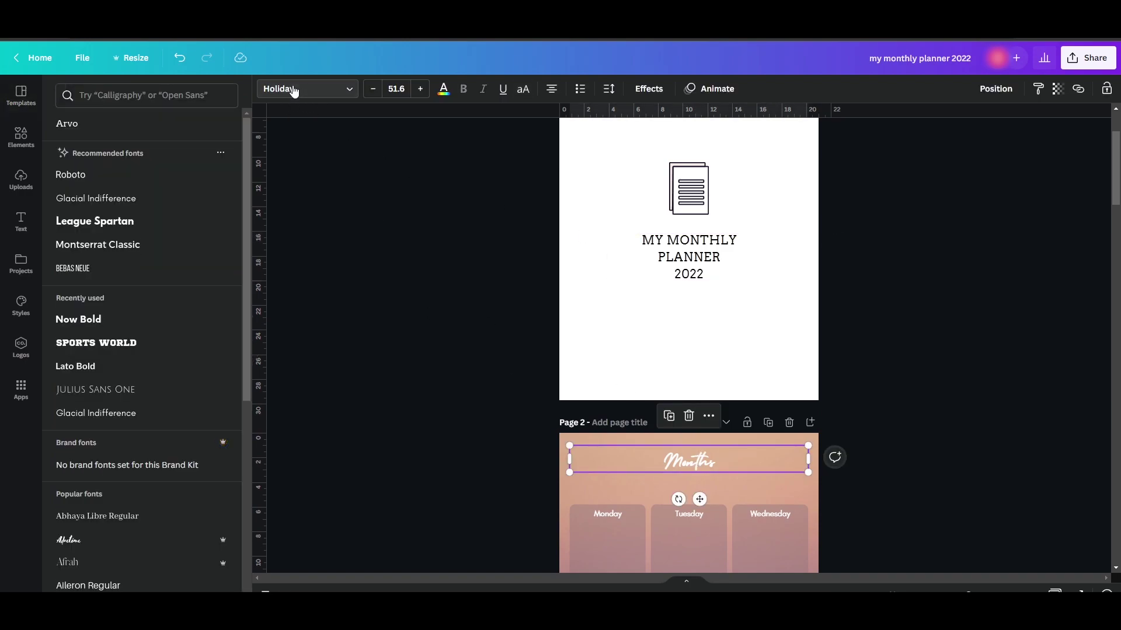
pyautogui.click(111, 125)
pyautogui.click(517, 433)
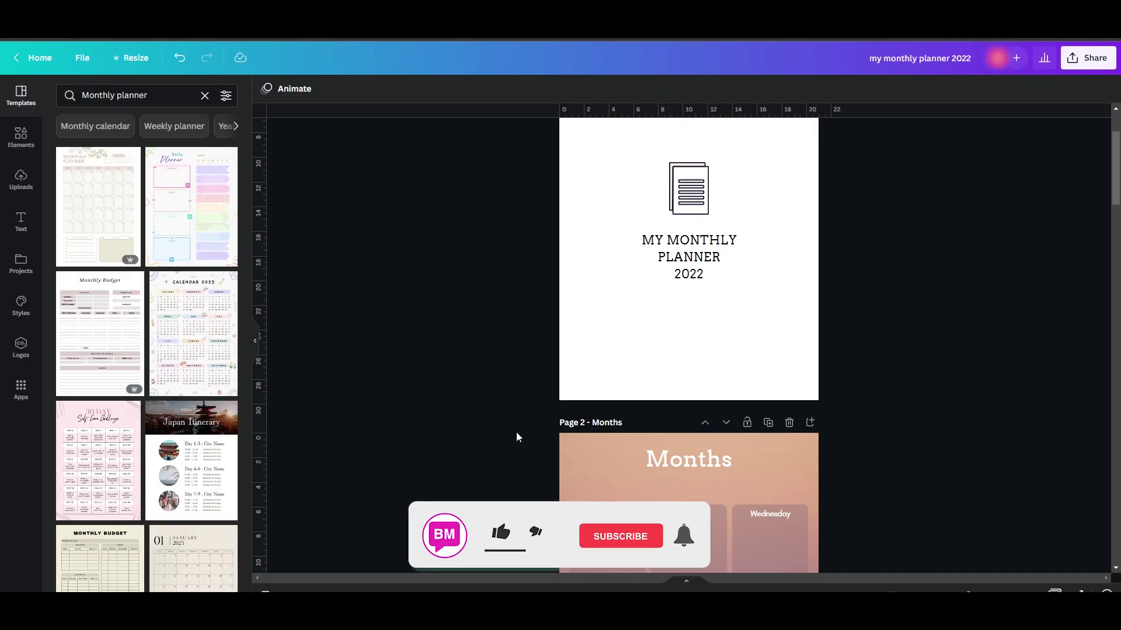
# - Delete the gradient background image so the Months page is plain white
pyautogui.scroll(-3, 517, 437)
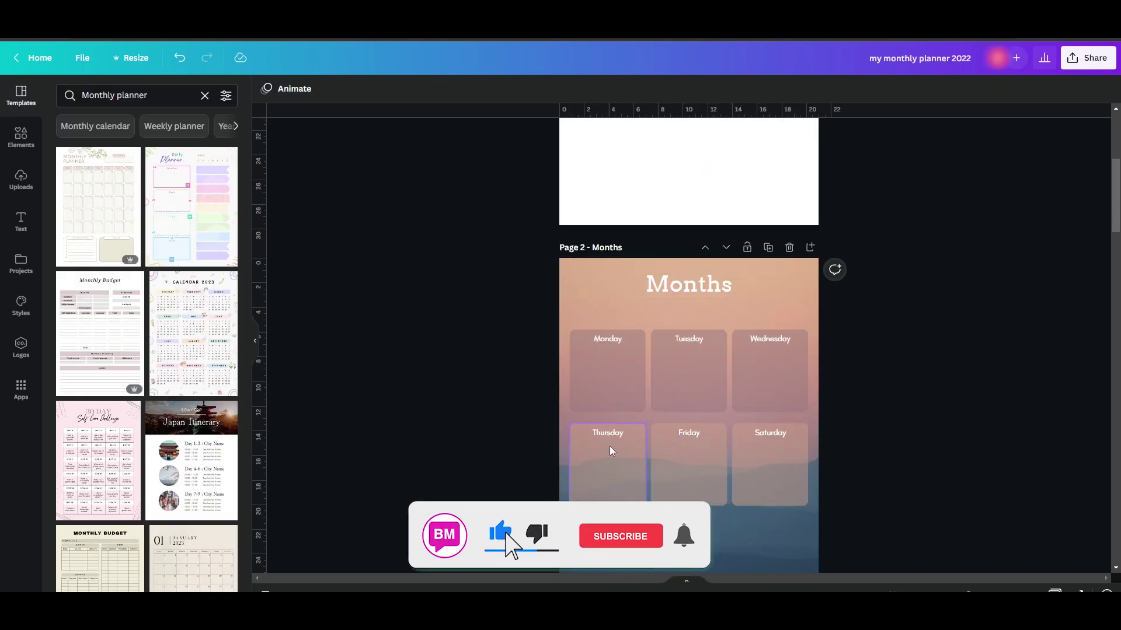
pyautogui.scroll(-3, 610, 450)
pyautogui.click(663, 369)
pyautogui.scroll(4, 584, 362)
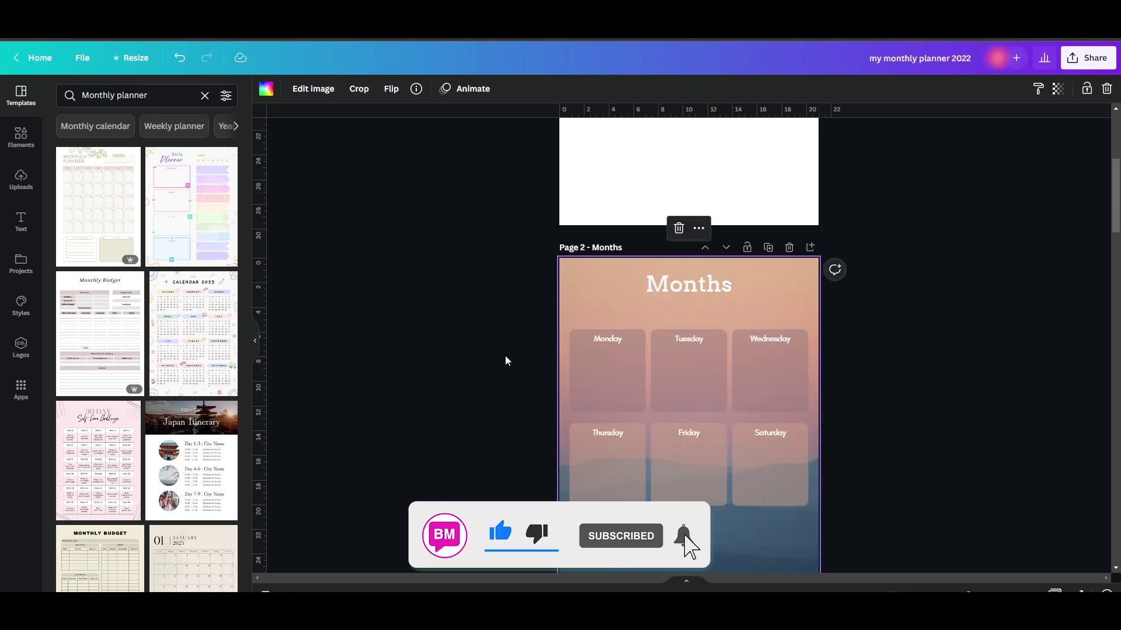
pyautogui.scroll(-2, 608, 473)
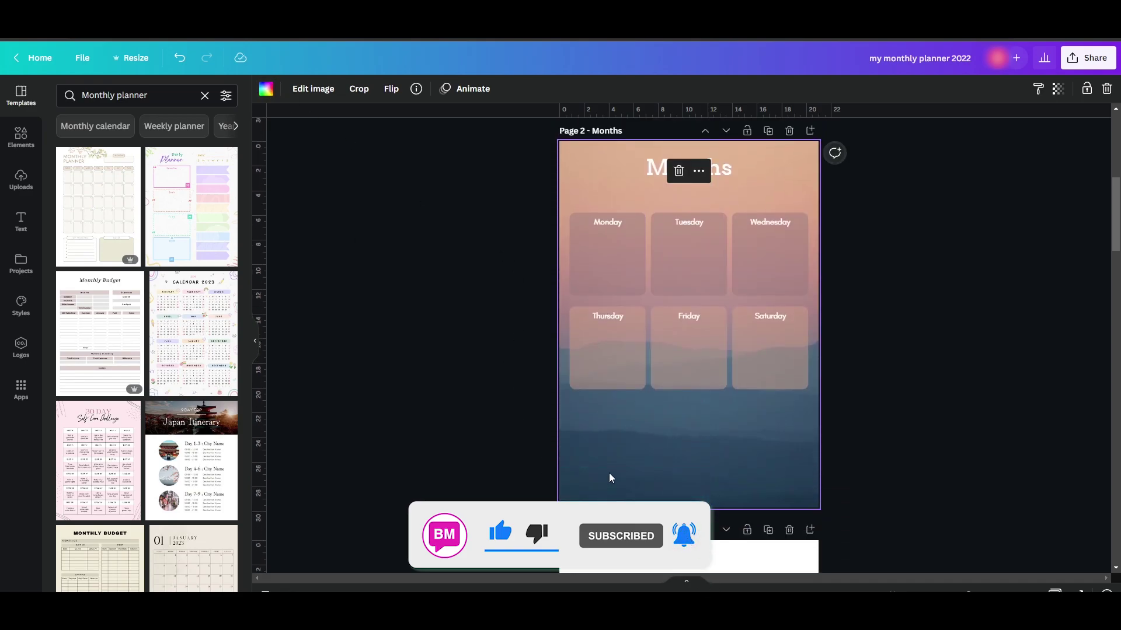
pyautogui.press('Delete')
pyautogui.click(502, 447)
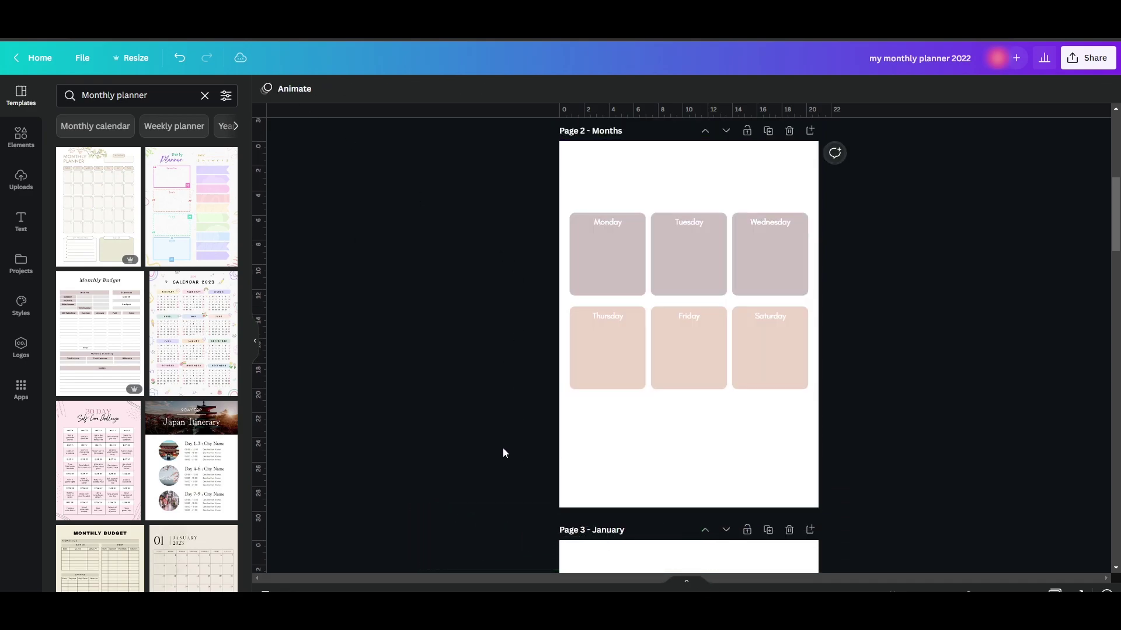
# - Change the Months title's text colour to black
pyautogui.scroll(2, 840, 420)
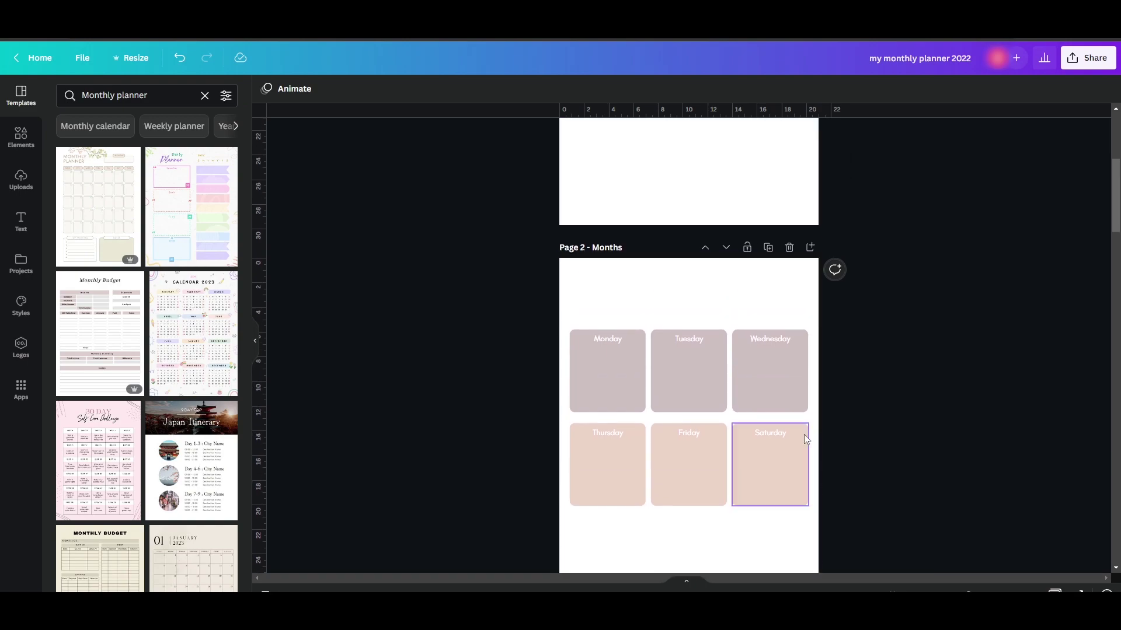
pyautogui.click(658, 291)
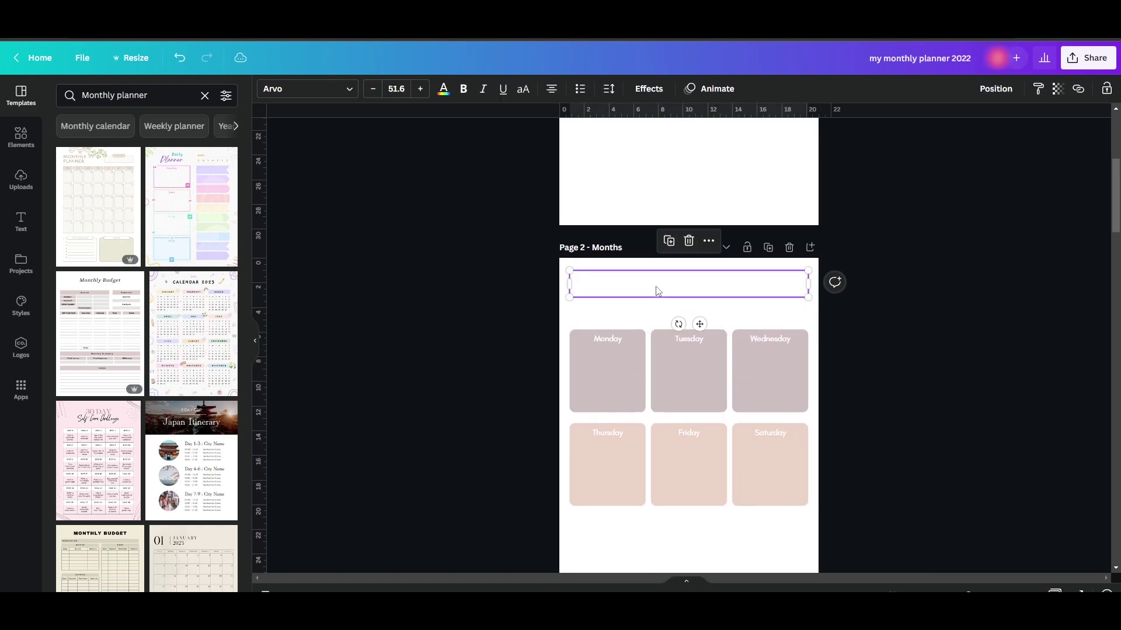
pyautogui.click(445, 92)
pyautogui.click(99, 151)
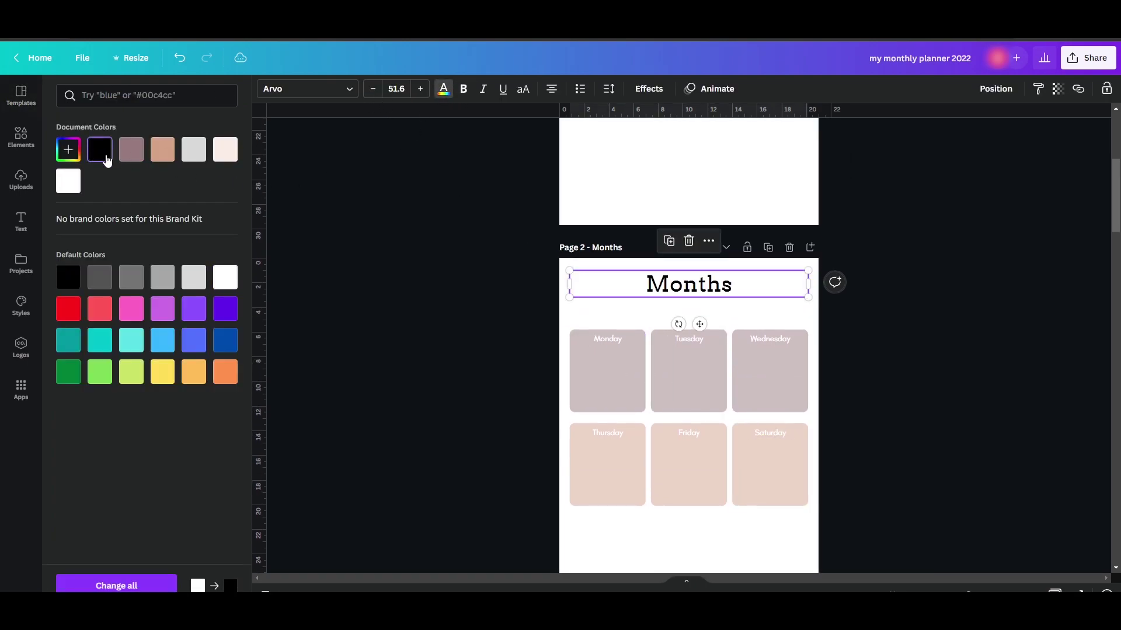
pyautogui.click(523, 346)
pyautogui.click(896, 472)
pyautogui.scroll(3, 981, 443)
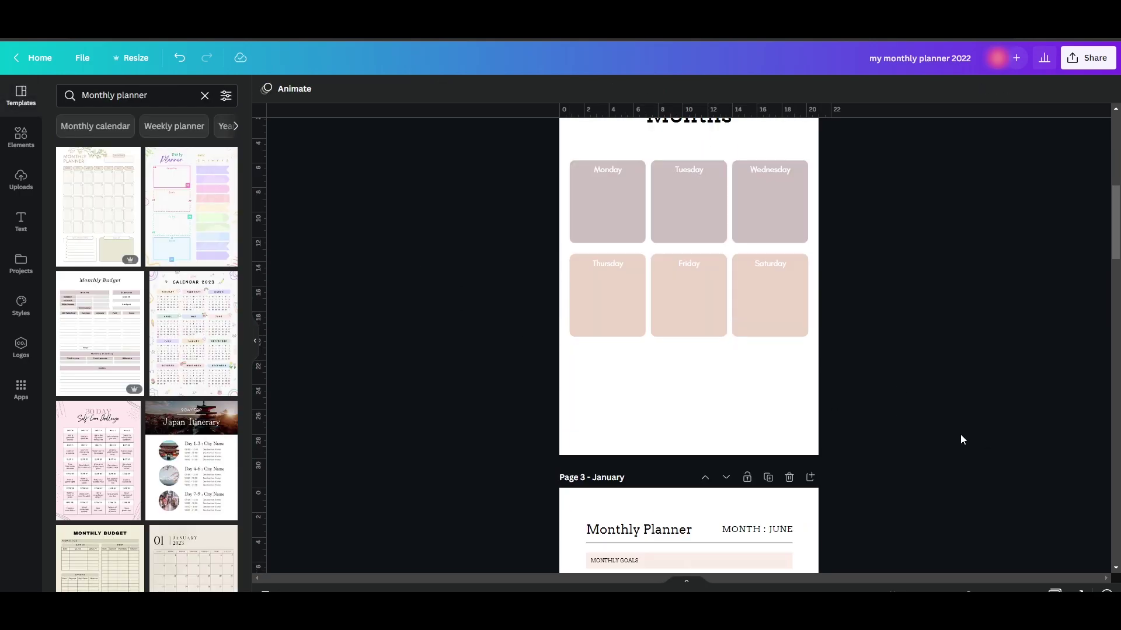
# - Paste a copy of the Thursday day box and place it below the Thursday row
pyautogui.scroll(-7, 959, 432)
pyautogui.scroll(4, 959, 435)
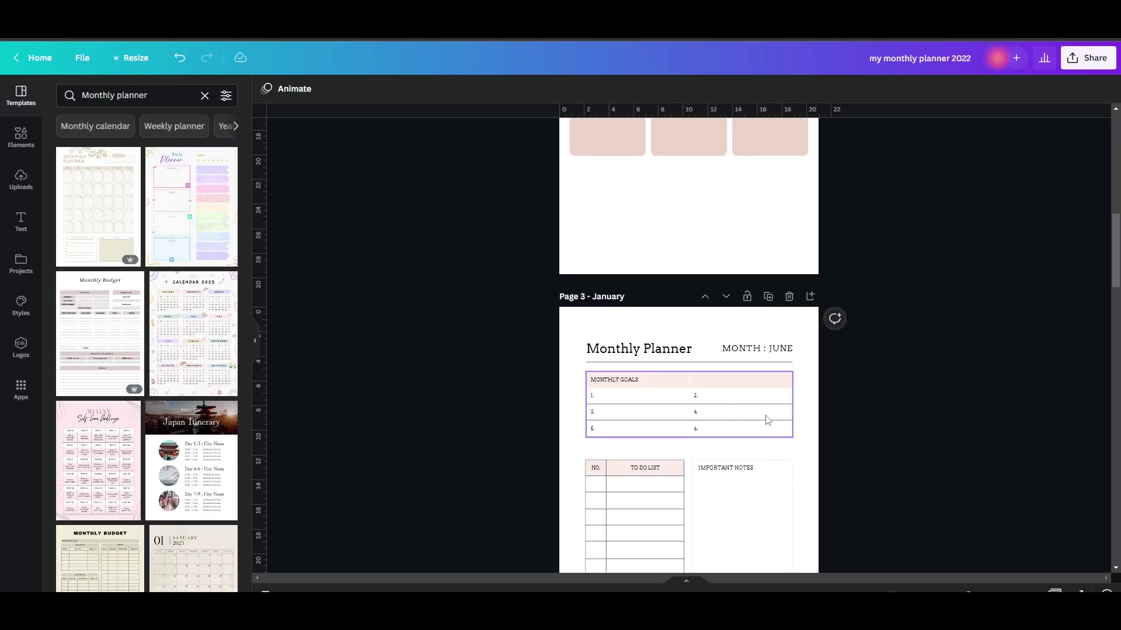
pyautogui.scroll(4, 767, 420)
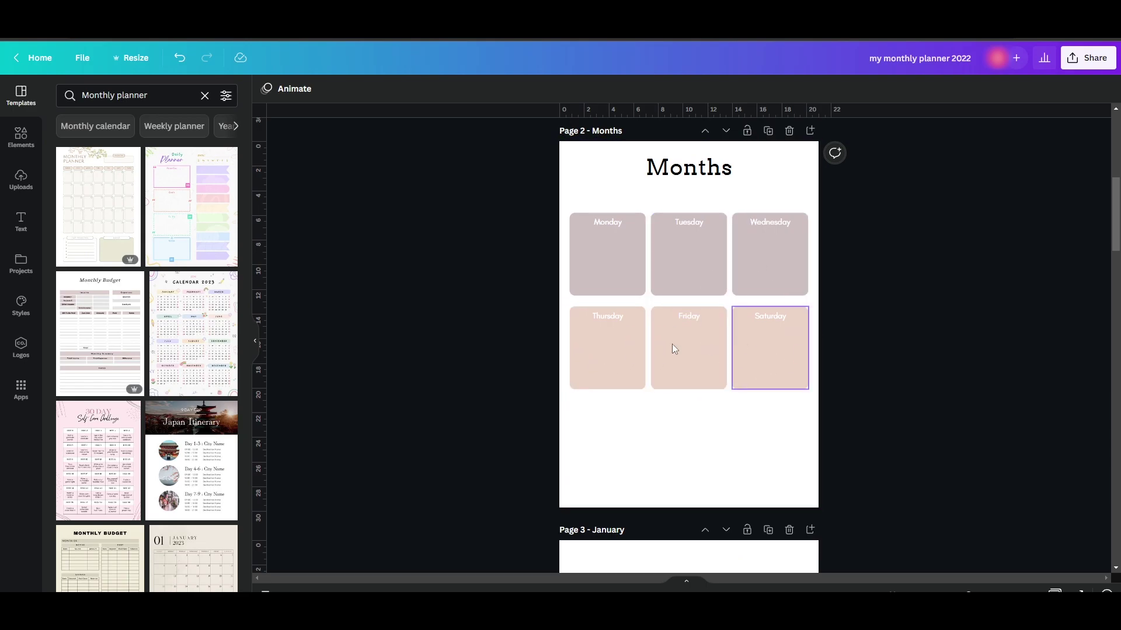
pyautogui.click(617, 368)
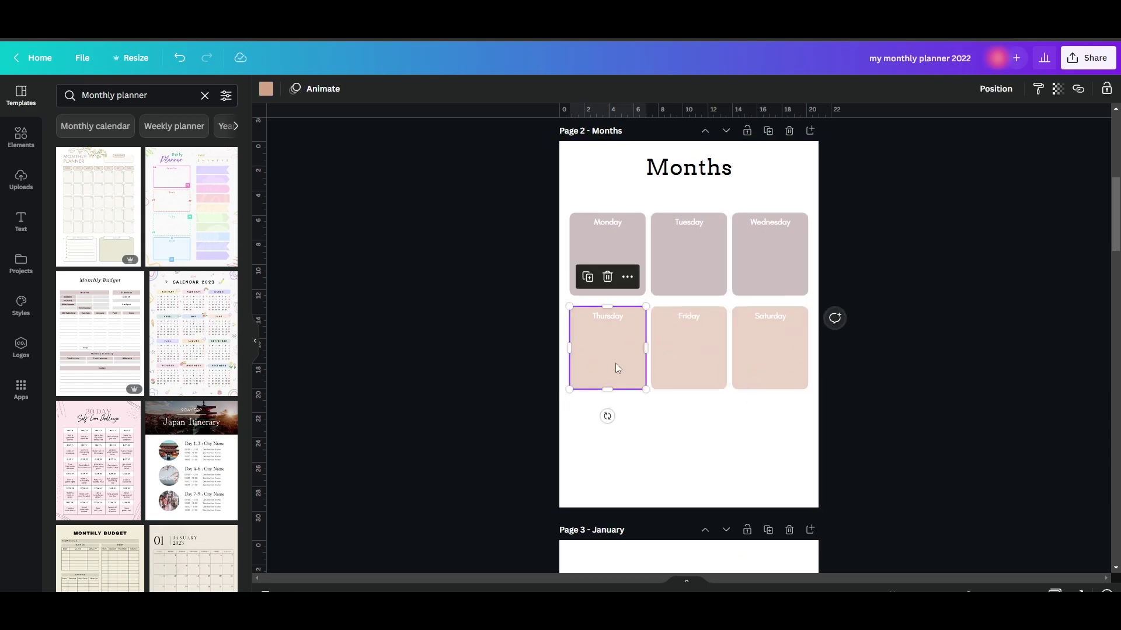
pyautogui.click(623, 456)
pyautogui.hotkey('ctrl', 'v')
pyautogui.moveTo(625, 397); pyautogui.dragTo(618, 438)
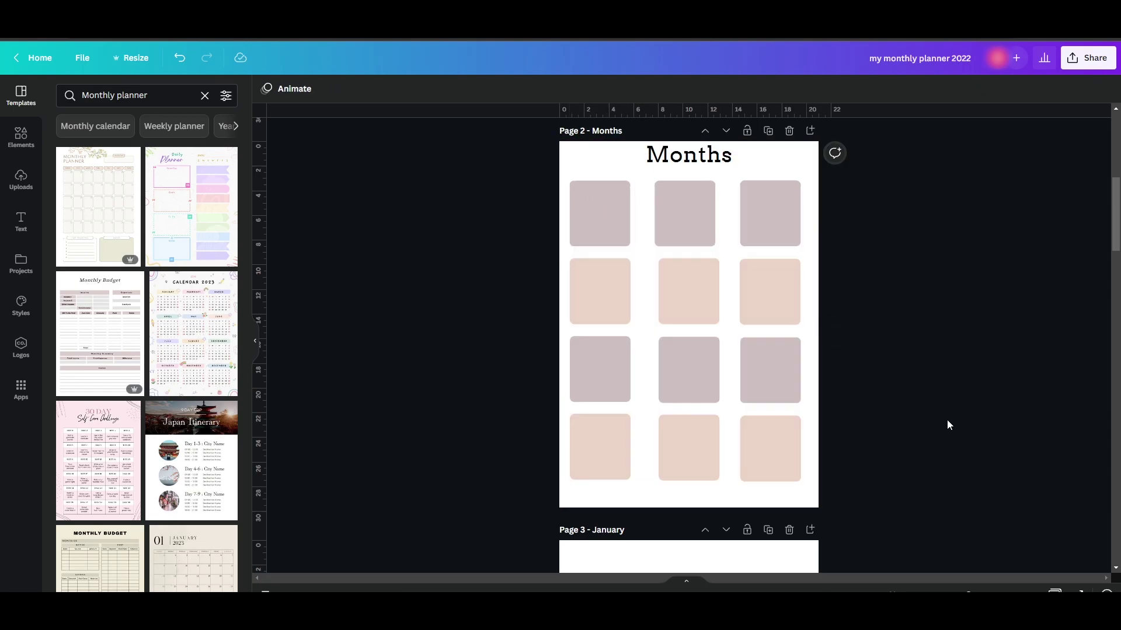
# - Nudge the middle boxes of rows one to three into column alignment, undoing one stray nudge
pyautogui.click(704, 391)
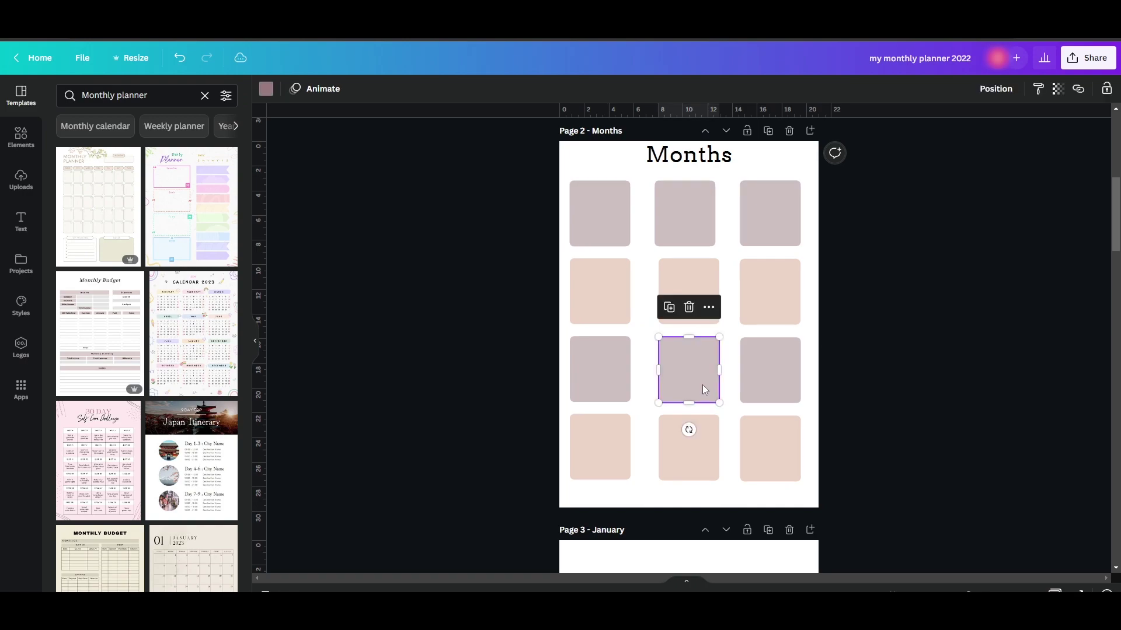
pyautogui.moveTo(702, 384); pyautogui.dragTo(699, 380)
pyautogui.click(698, 292)
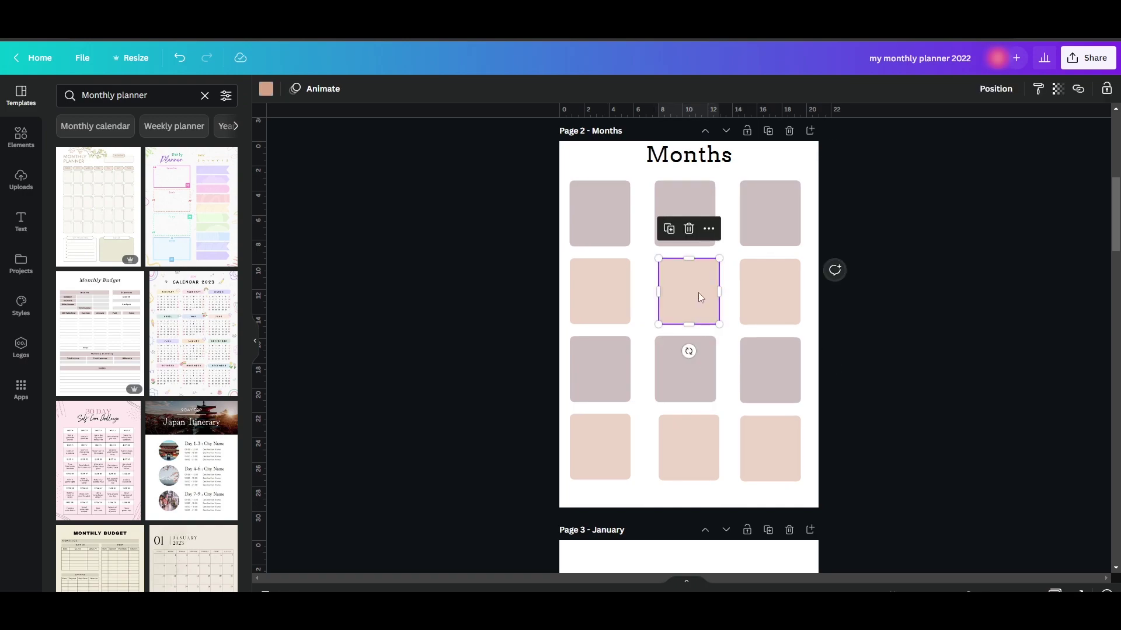
pyautogui.moveTo(698, 292); pyautogui.dragTo(695, 293)
pyautogui.click(698, 208)
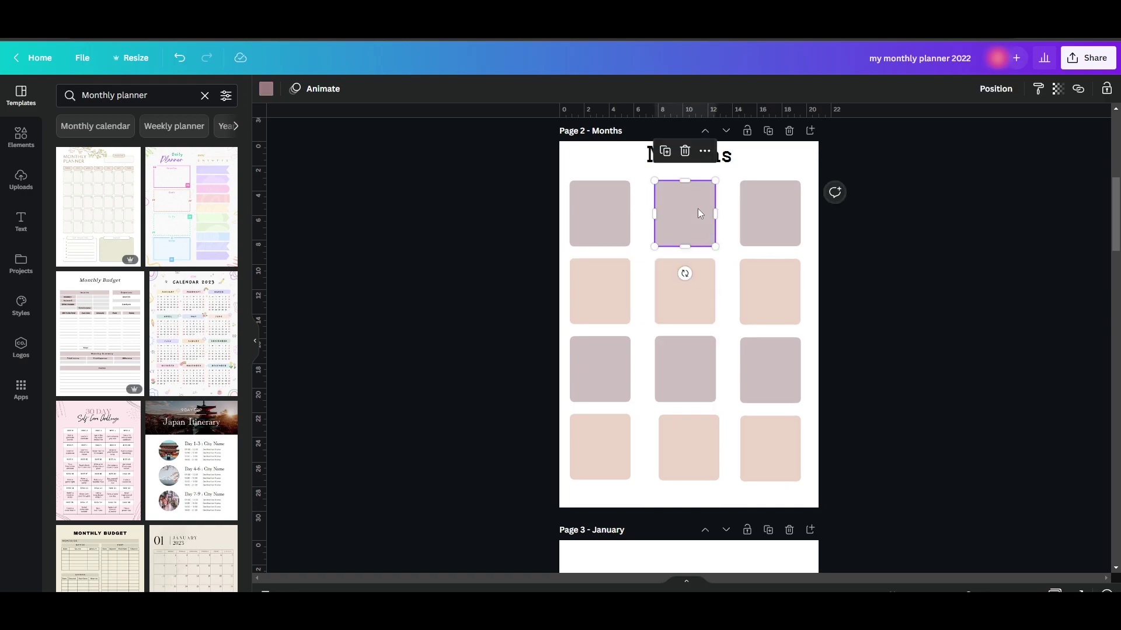
pyautogui.moveTo(698, 214); pyautogui.dragTo(695, 205)
pyautogui.hotkey('ctrl', 'z')
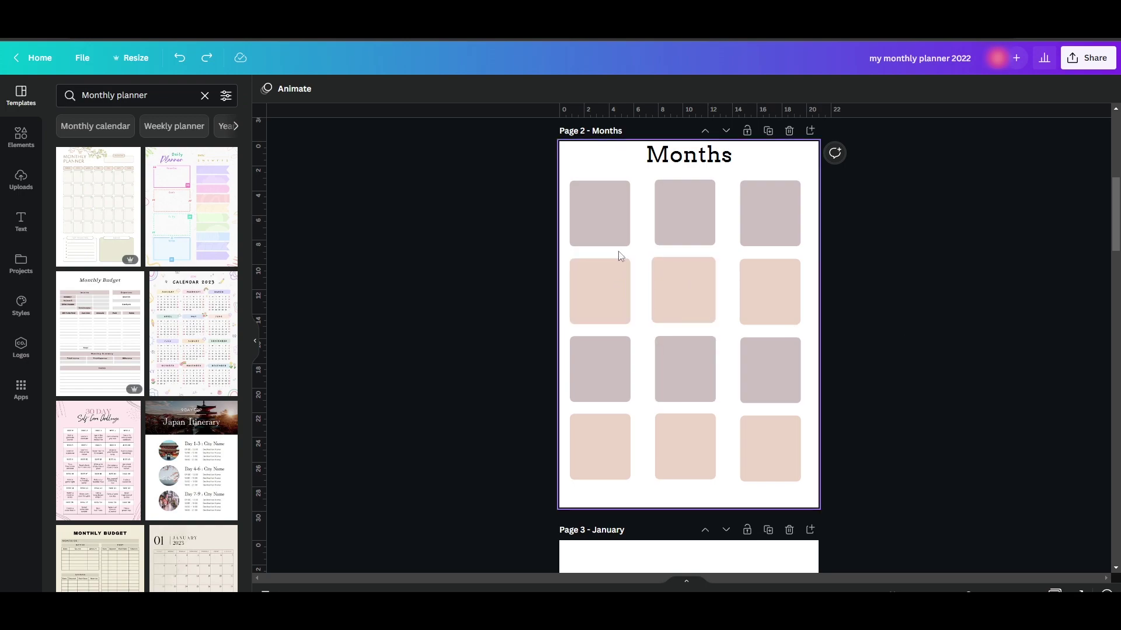
pyautogui.click(684, 221)
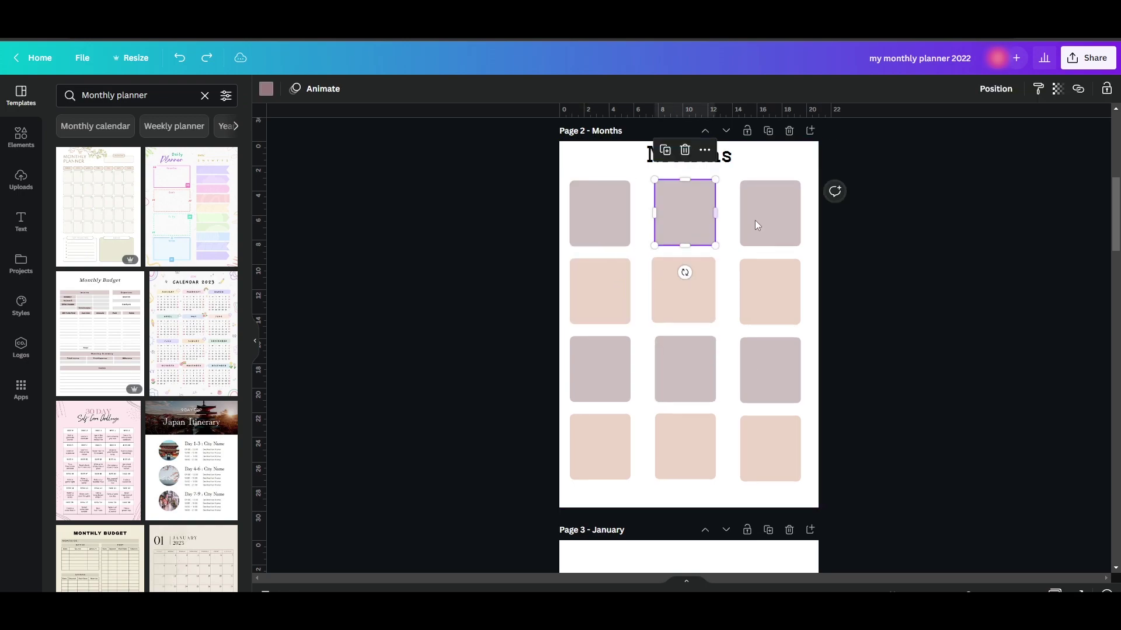
# - Restore the January–December labels in the twelve boxes and group the January box with its name
pyautogui.click(954, 358)
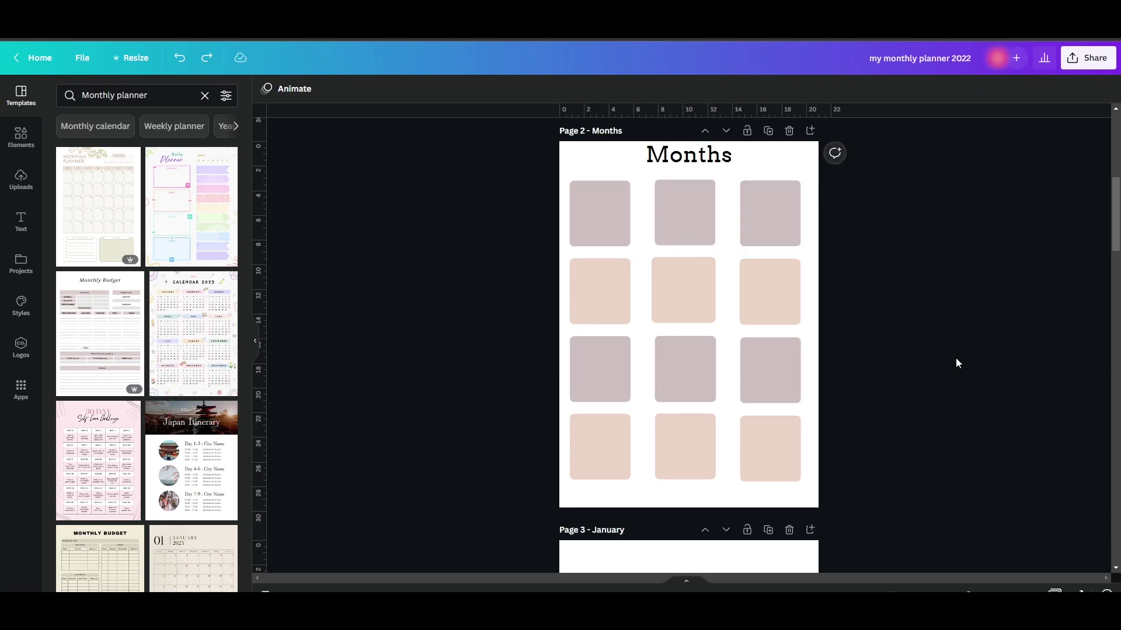
pyautogui.hotkey('ctrl', 'y')
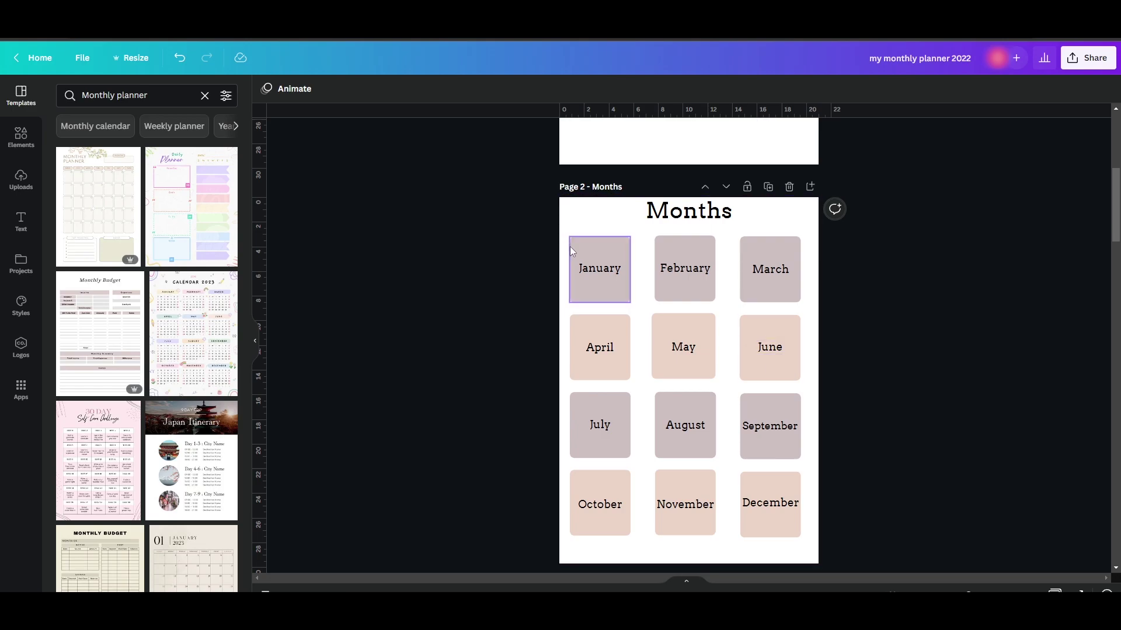
pyautogui.moveTo(561, 230); pyautogui.dragTo(636, 307)
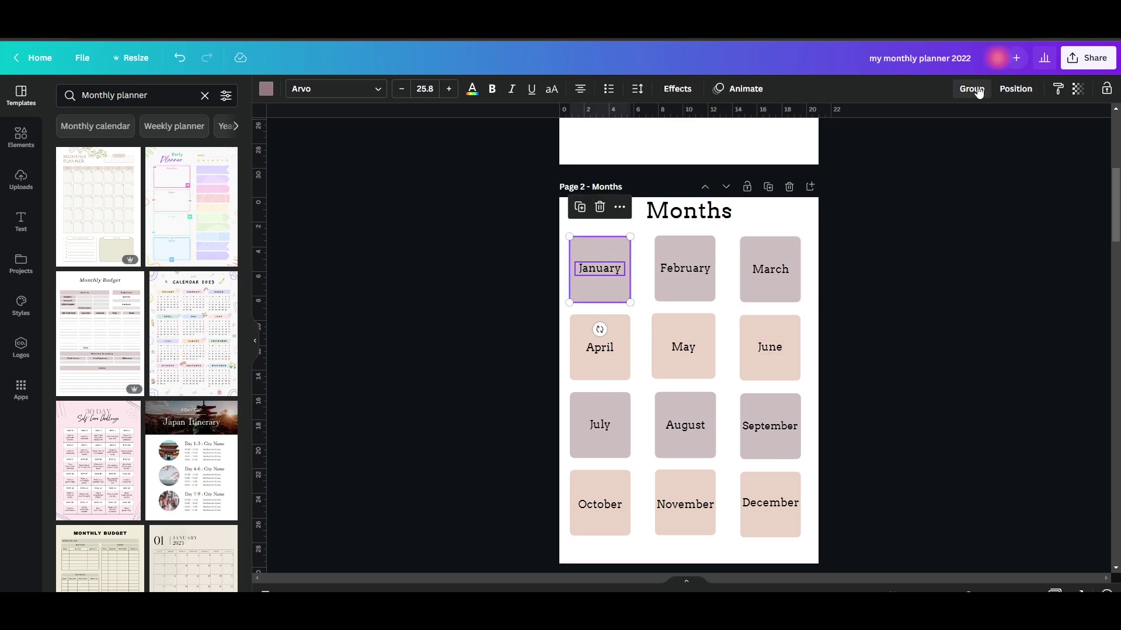
pyautogui.click(972, 89)
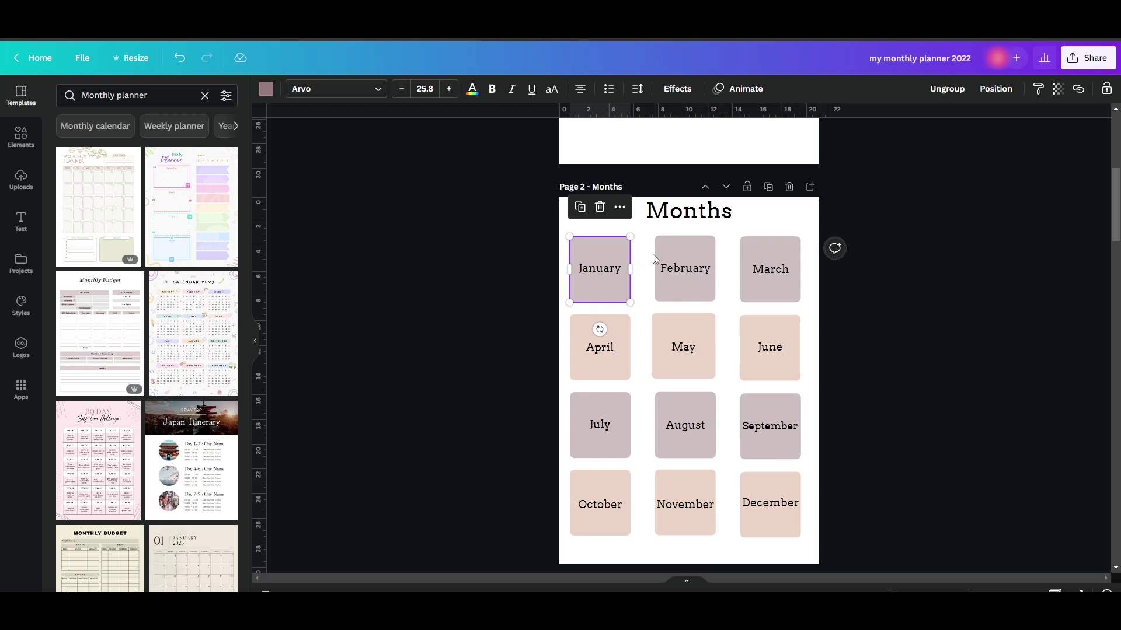
# - Group the February and April boxes with their month names
pyautogui.moveTo(653, 254); pyautogui.dragTo(721, 307)
pyautogui.click(972, 89)
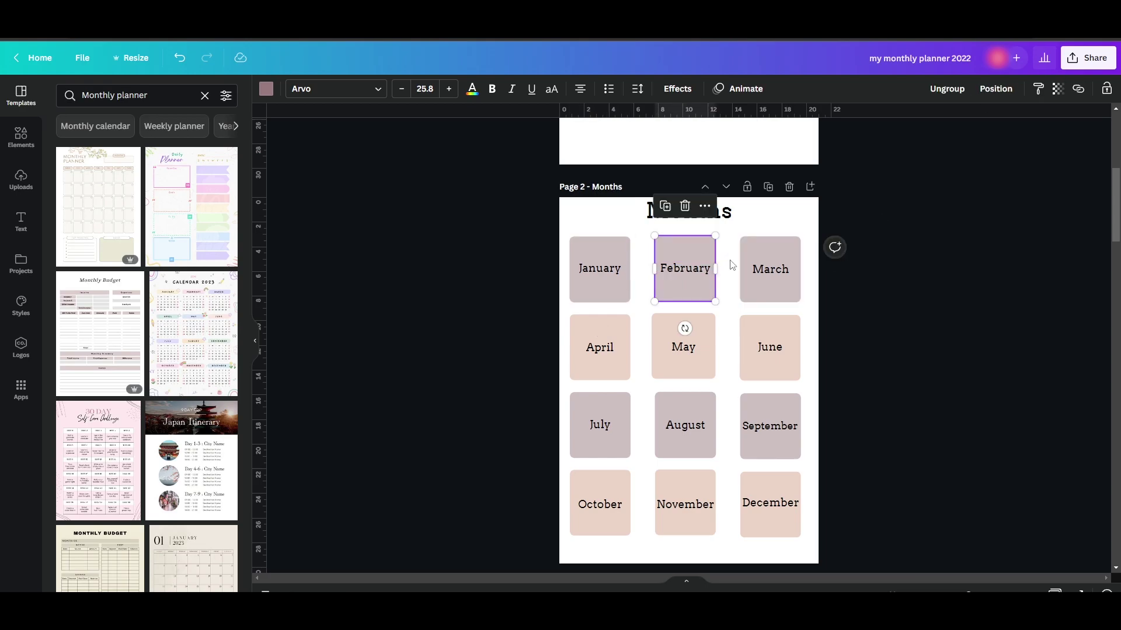
pyautogui.moveTo(771, 278); pyautogui.dragTo(805, 307)
pyautogui.moveTo(561, 309); pyautogui.dragTo(641, 386)
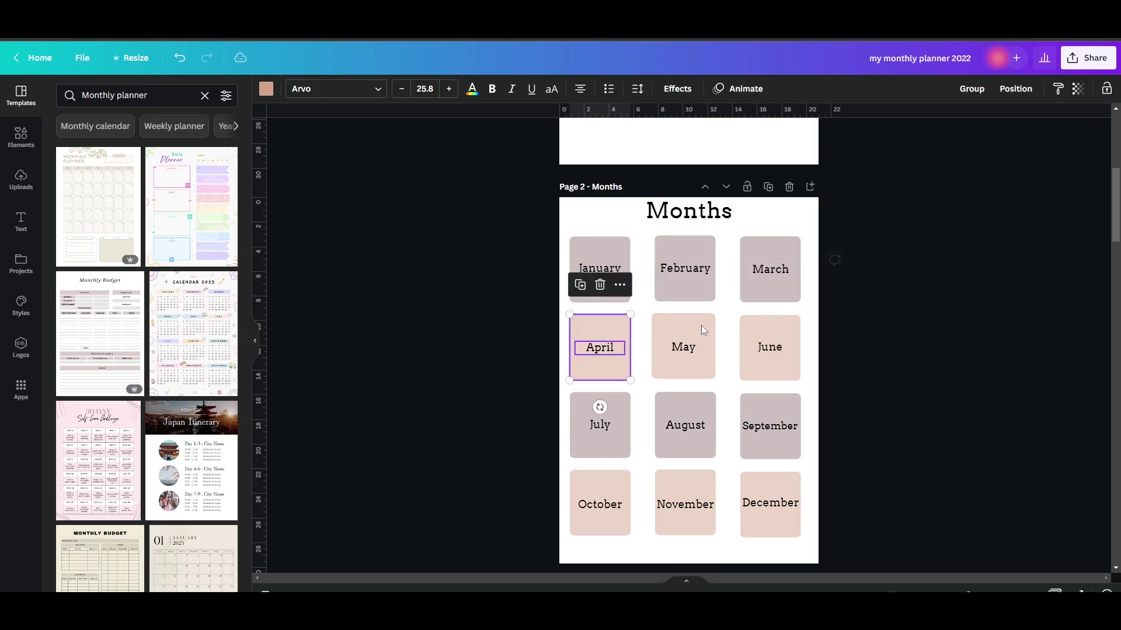
pyautogui.click(971, 88)
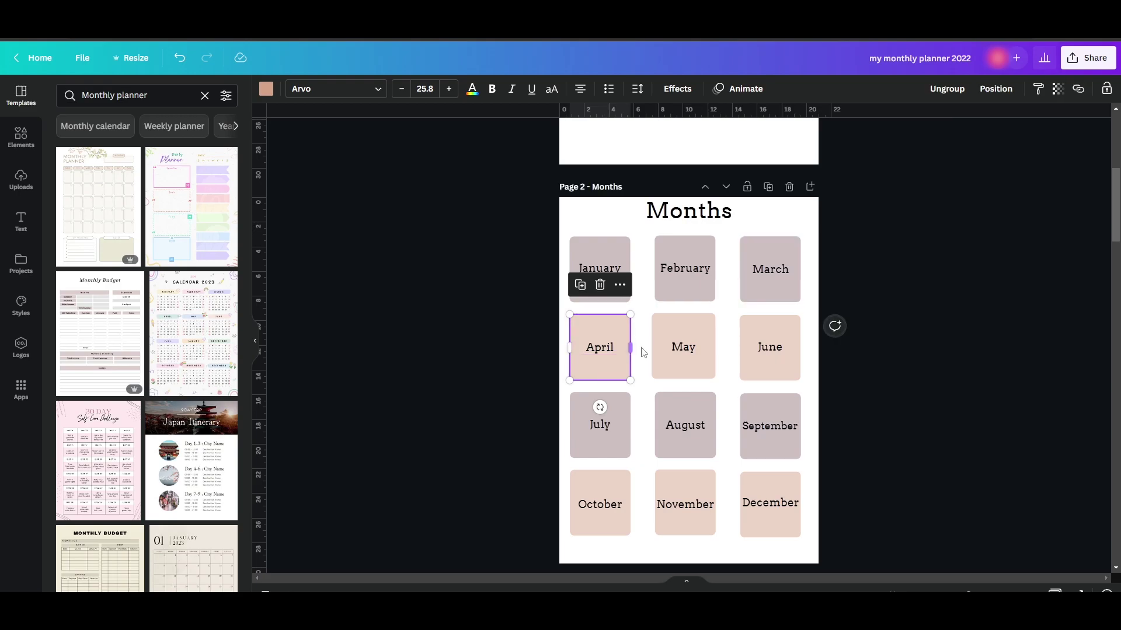
pyautogui.moveTo(642, 318); pyautogui.dragTo(719, 365)
pyautogui.click(872, 361)
pyautogui.scroll(-2, 872, 361)
pyautogui.scroll(2, 860, 361)
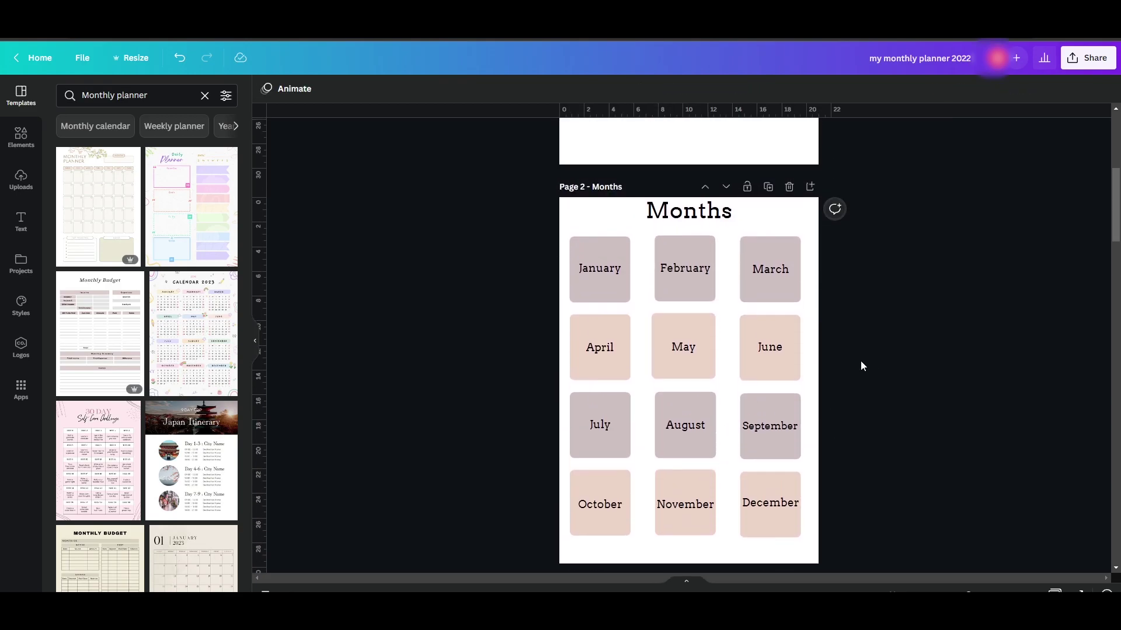
pyautogui.scroll(-7, 733, 394)
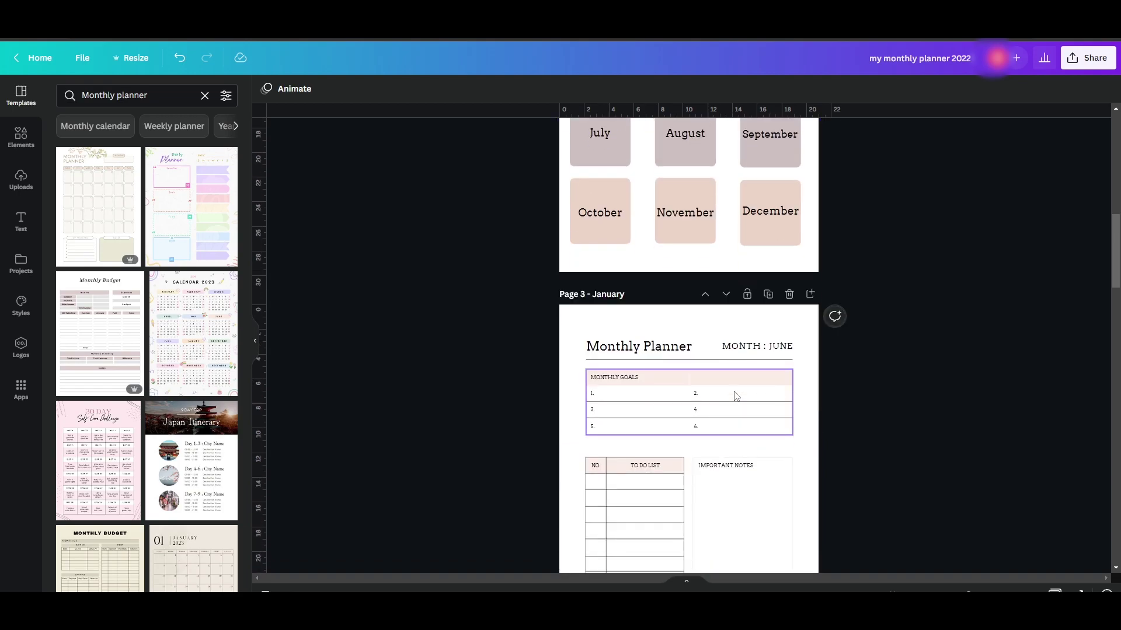
pyautogui.scroll(-3, 863, 345)
pyautogui.scroll(3, 863, 337)
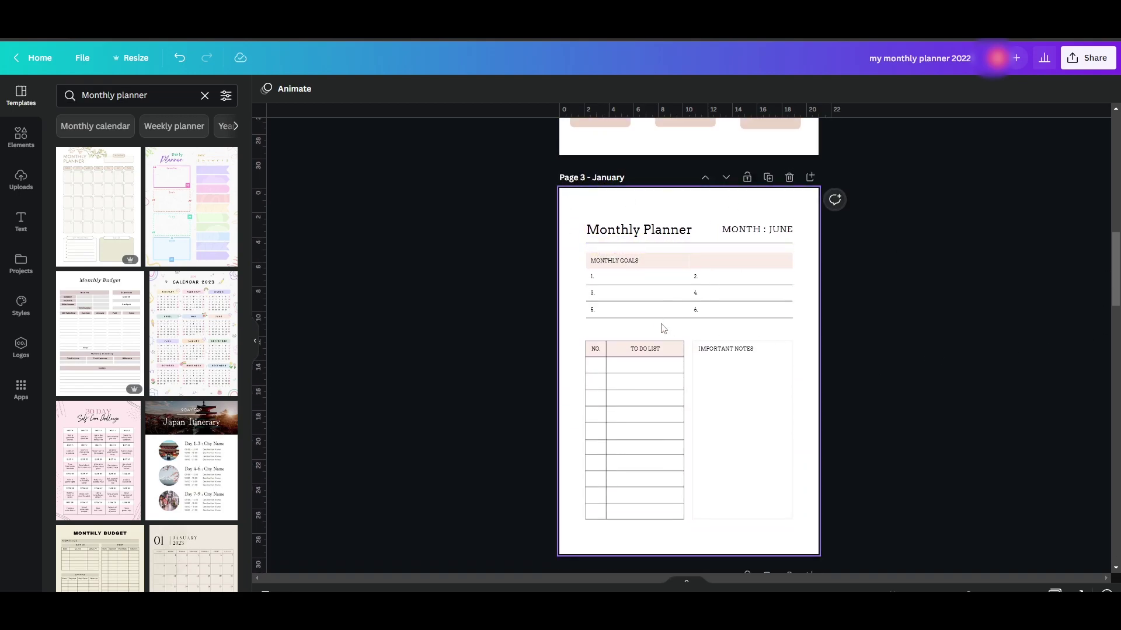
pyautogui.scroll(5, 668, 376)
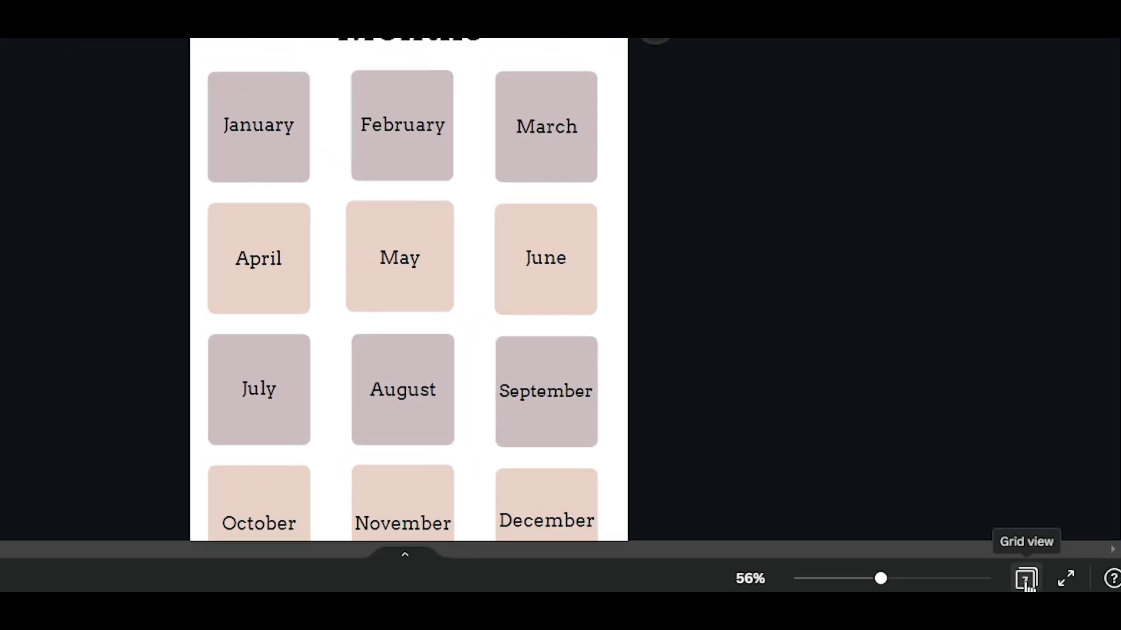
pyautogui.click(1008, 571)
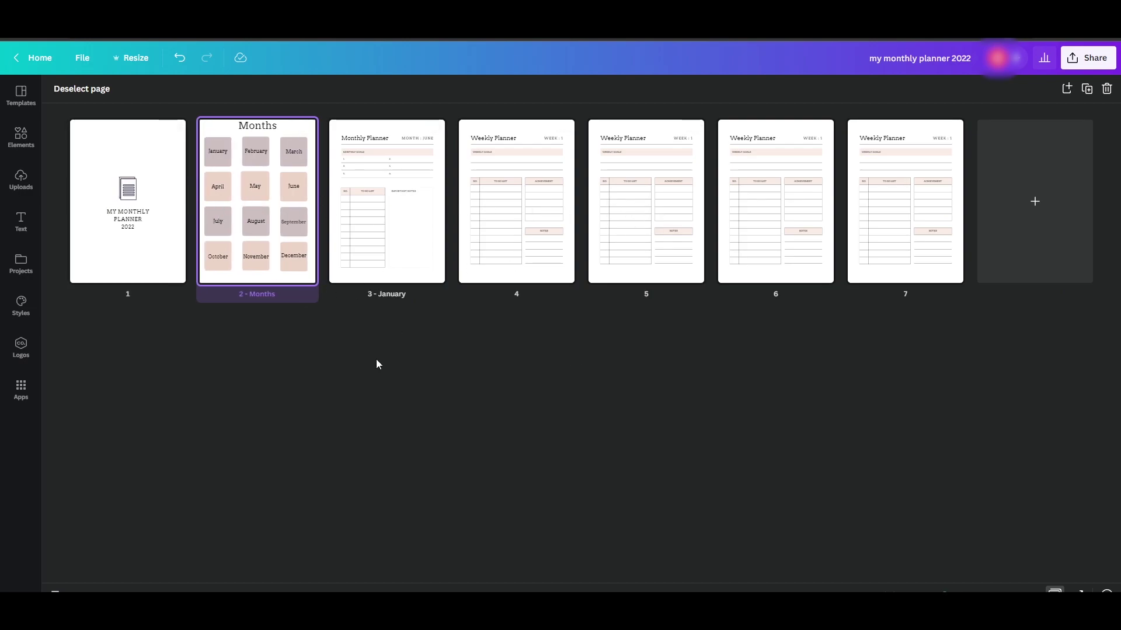
pyautogui.moveTo(376, 364); pyautogui.dragTo(421, 329)
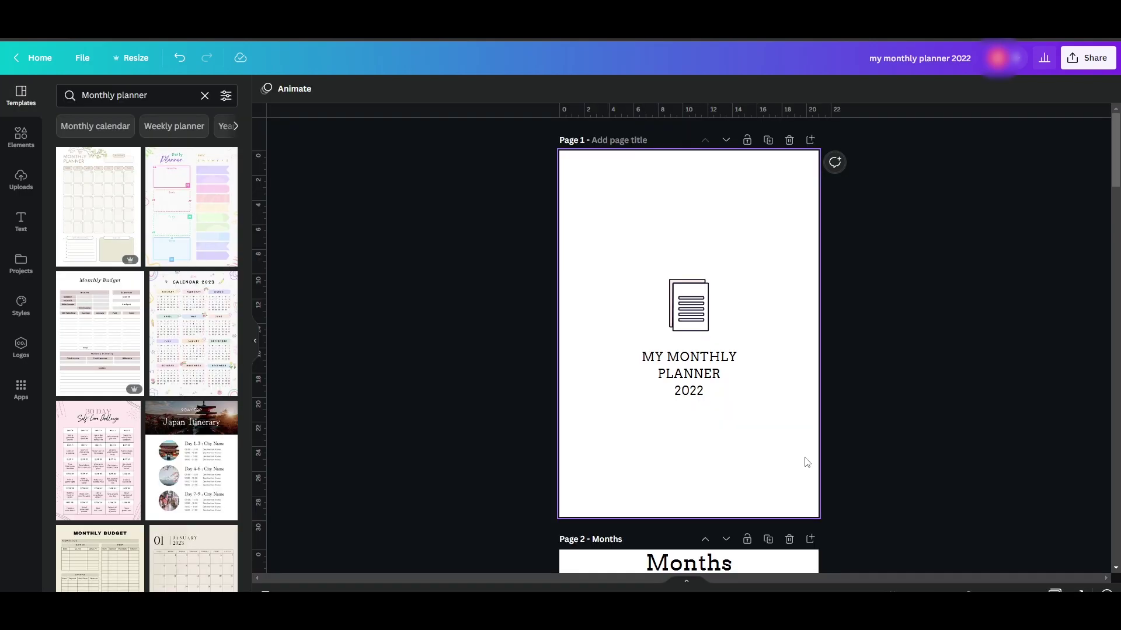
# - Make the Months page's January tile a link to the '3 - January' page of this document
pyautogui.scroll(-4, 807, 462)
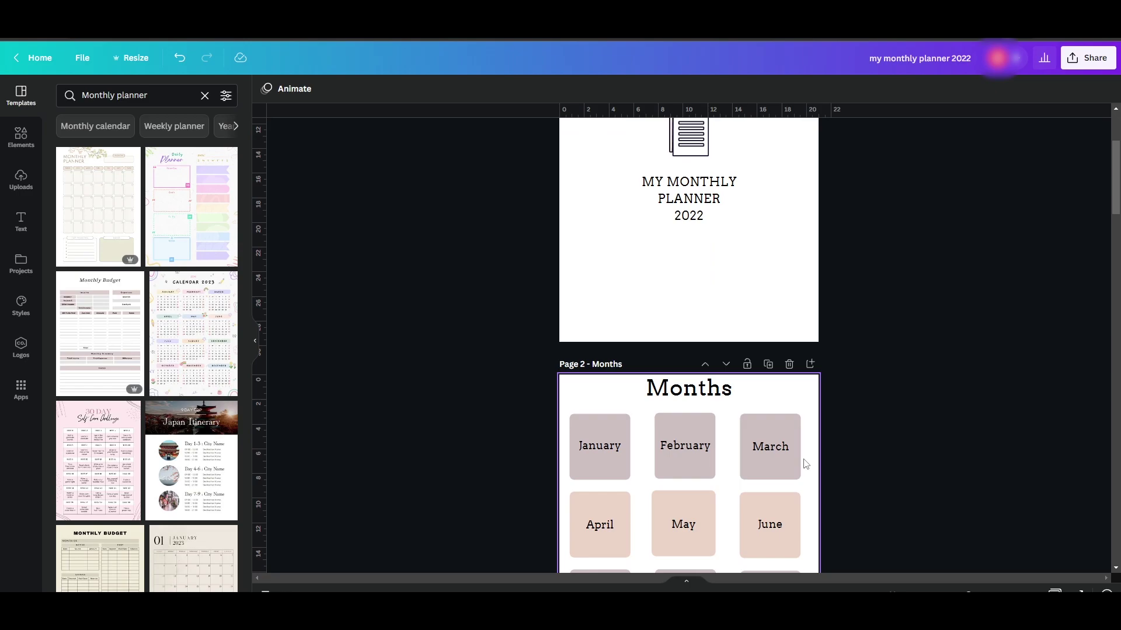
pyautogui.scroll(3, 815, 470)
pyautogui.scroll(-5, 815, 469)
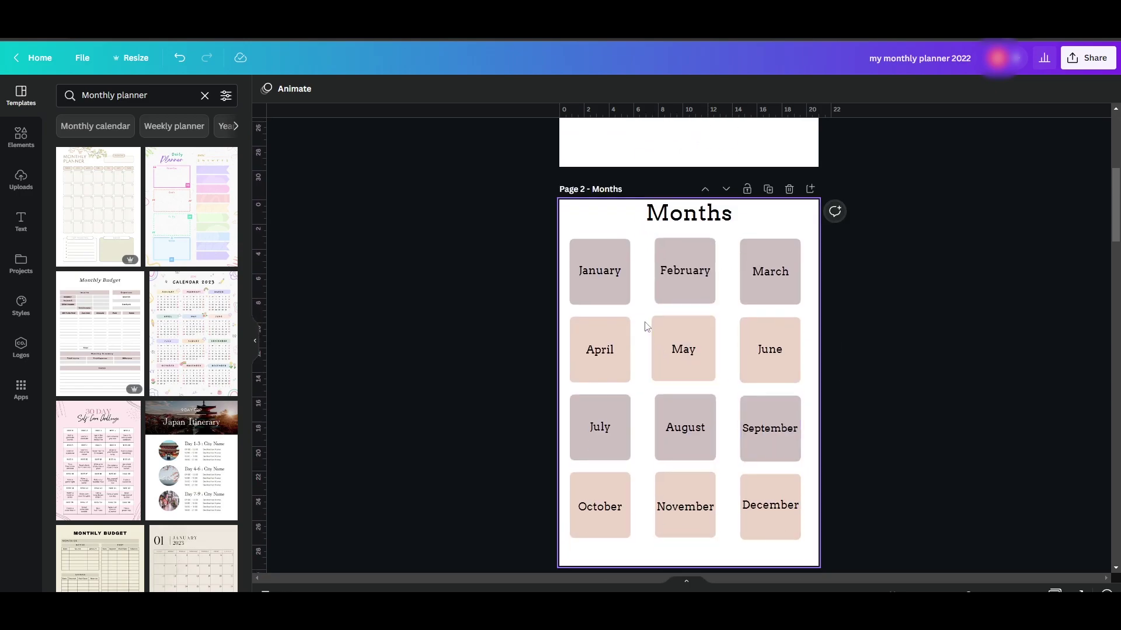
pyautogui.click(600, 295)
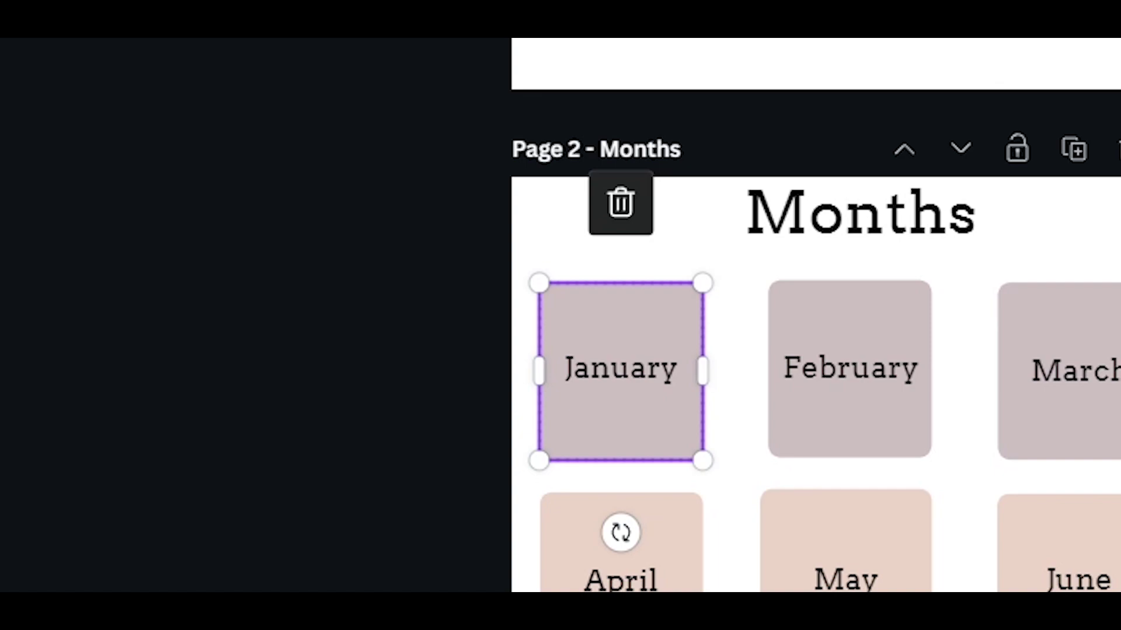
pyautogui.click(1078, 88)
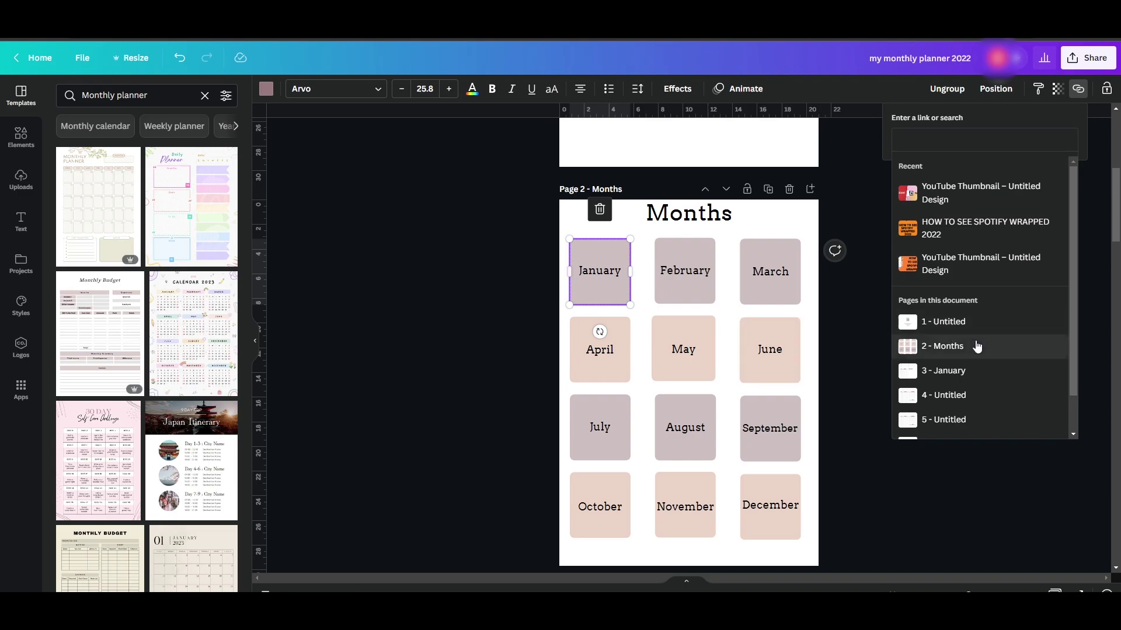
pyautogui.click(943, 371)
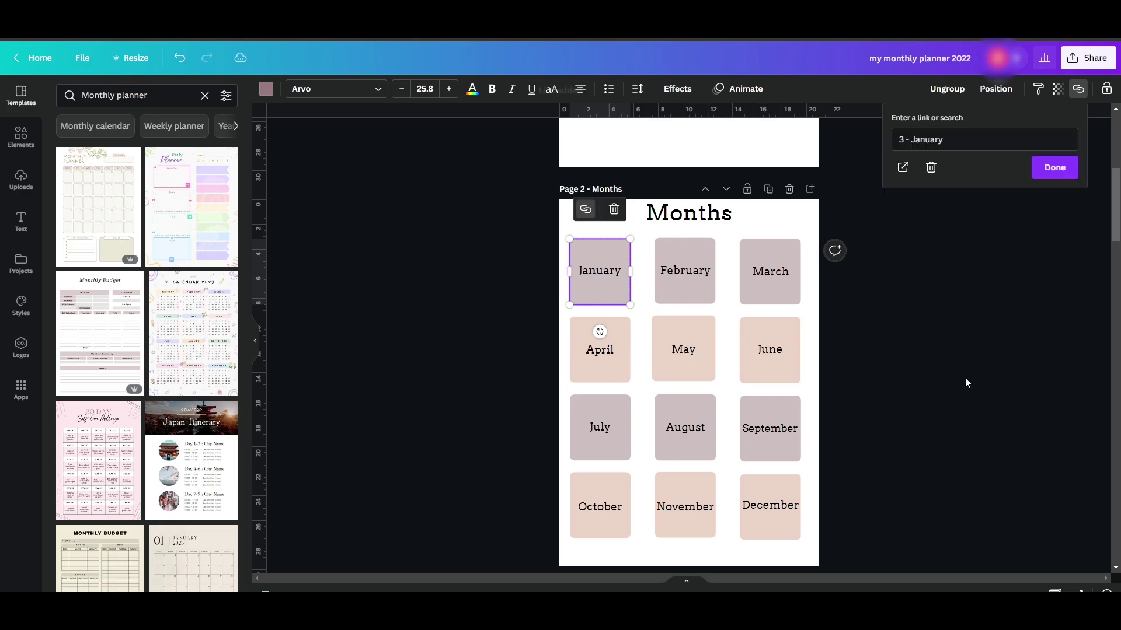
pyautogui.click(1049, 170)
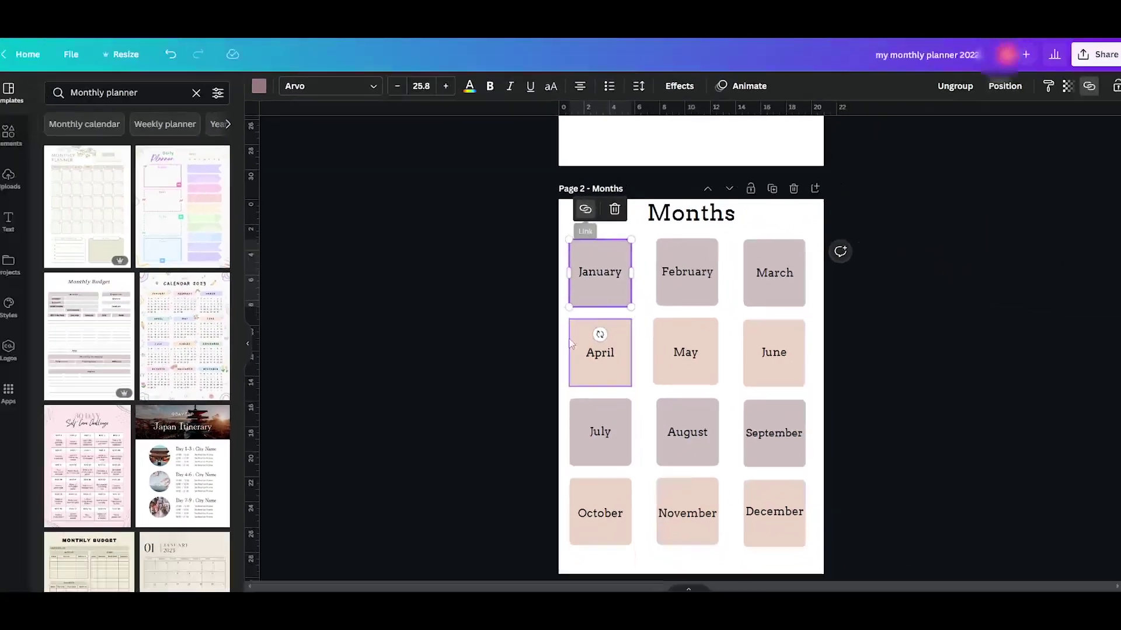
pyautogui.scroll(-4, 569, 345)
pyautogui.scroll(-10, 569, 346)
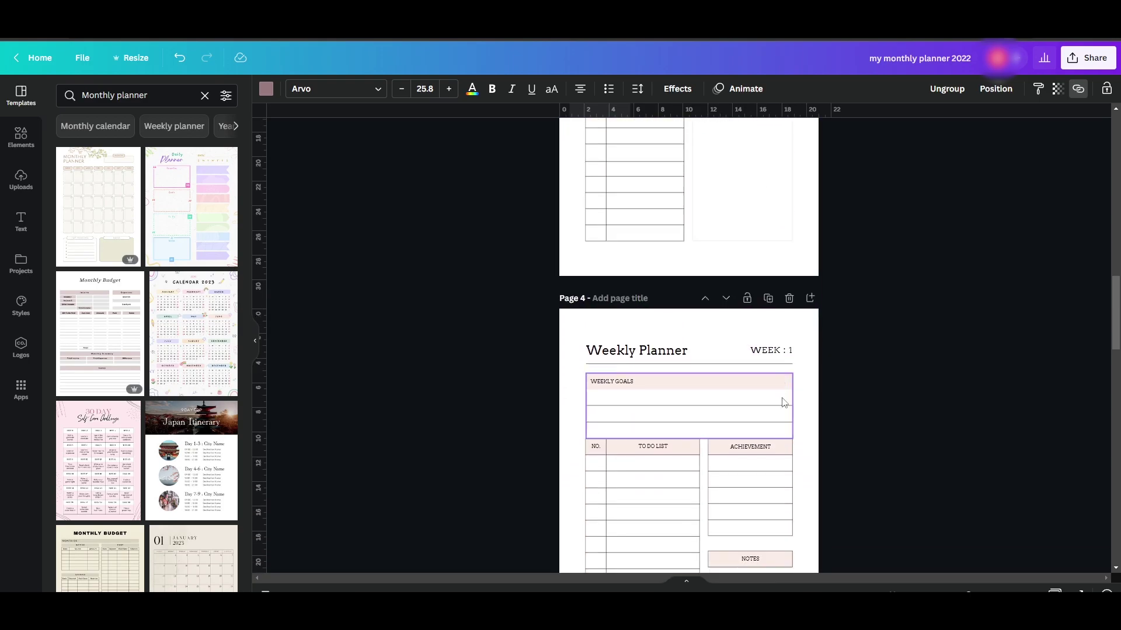
pyautogui.scroll(-5, 689, 384)
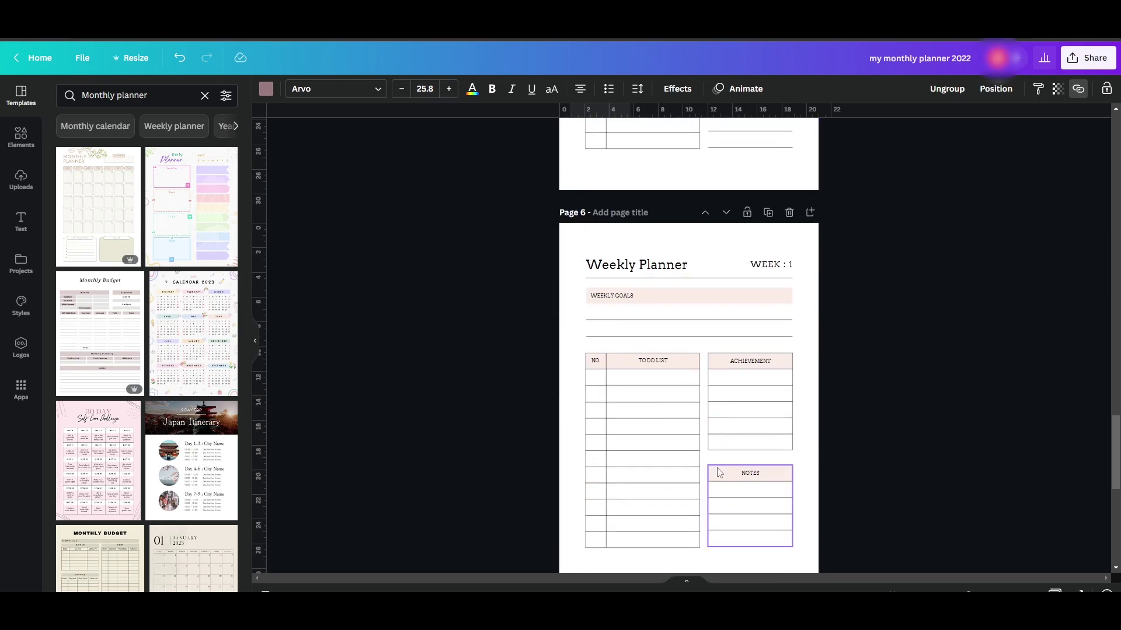
pyautogui.scroll(12, 715, 474)
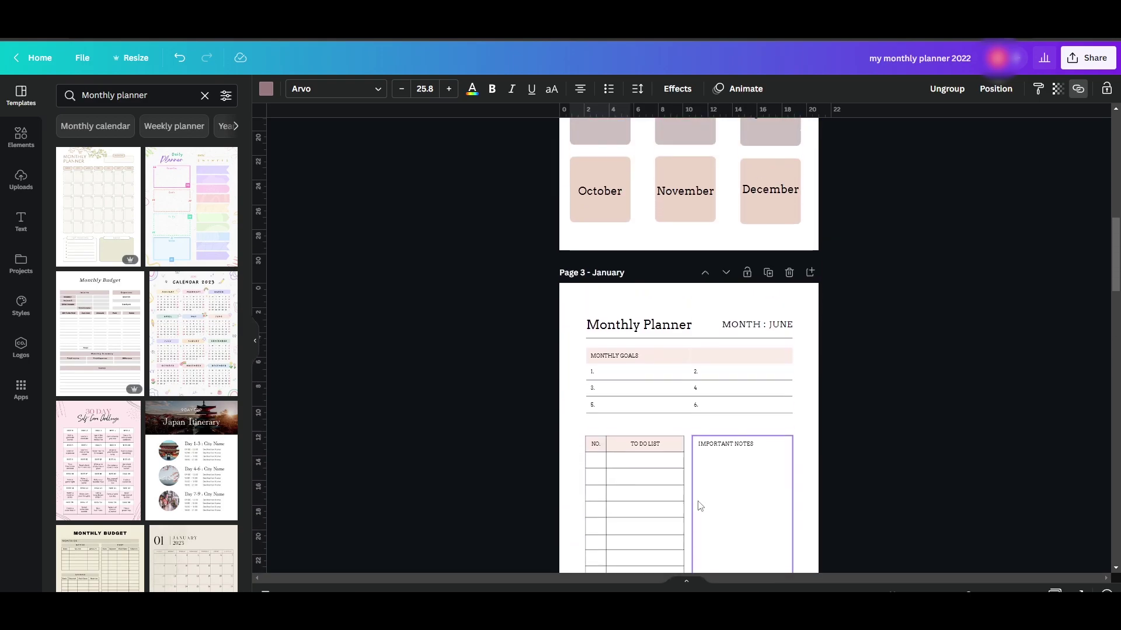
pyautogui.scroll(-15, 701, 500)
pyautogui.click(856, 462)
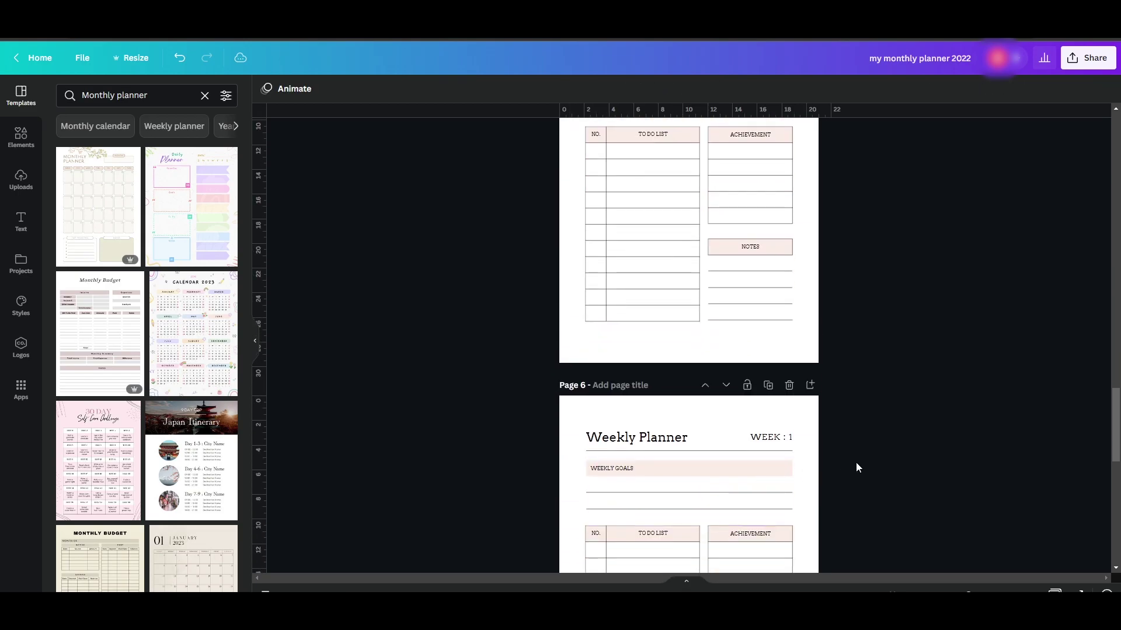
pyautogui.scroll(12, 743, 465)
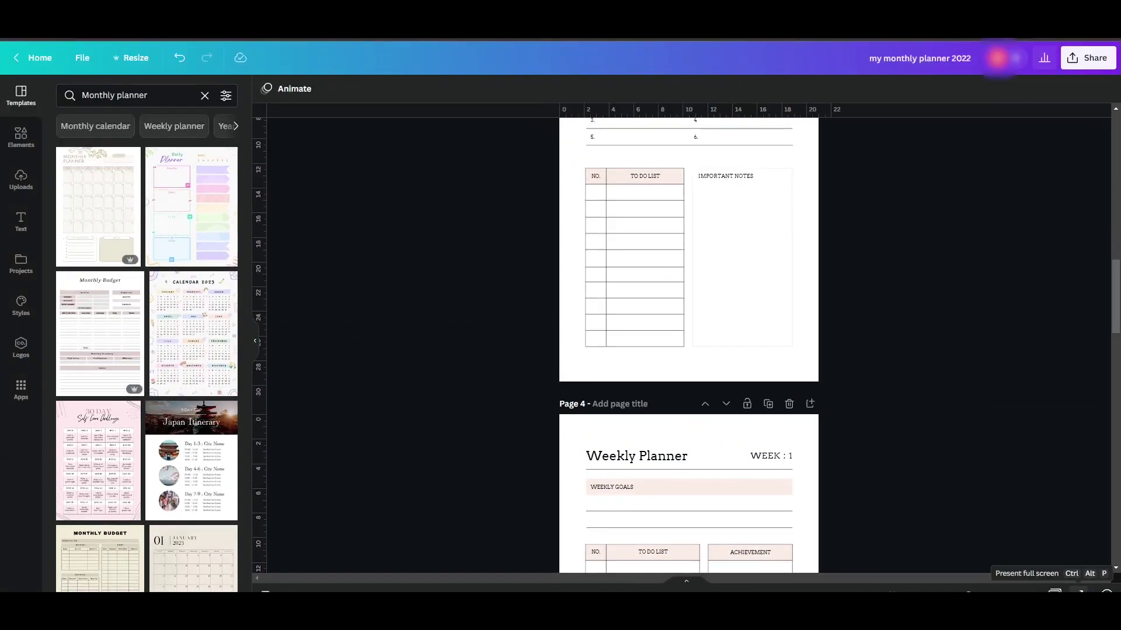
# - Present full screen, follow the January tile to the Monthly Planner, then advance to the 'WEEK : 1' page
pyautogui.click(1081, 591)
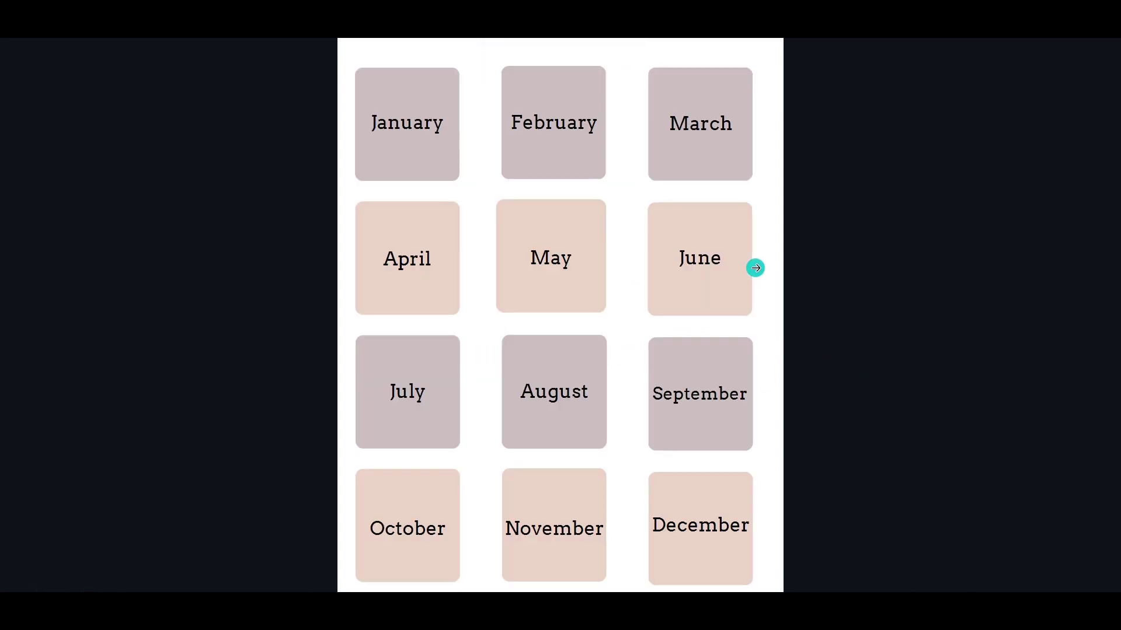
pyautogui.click(405, 103)
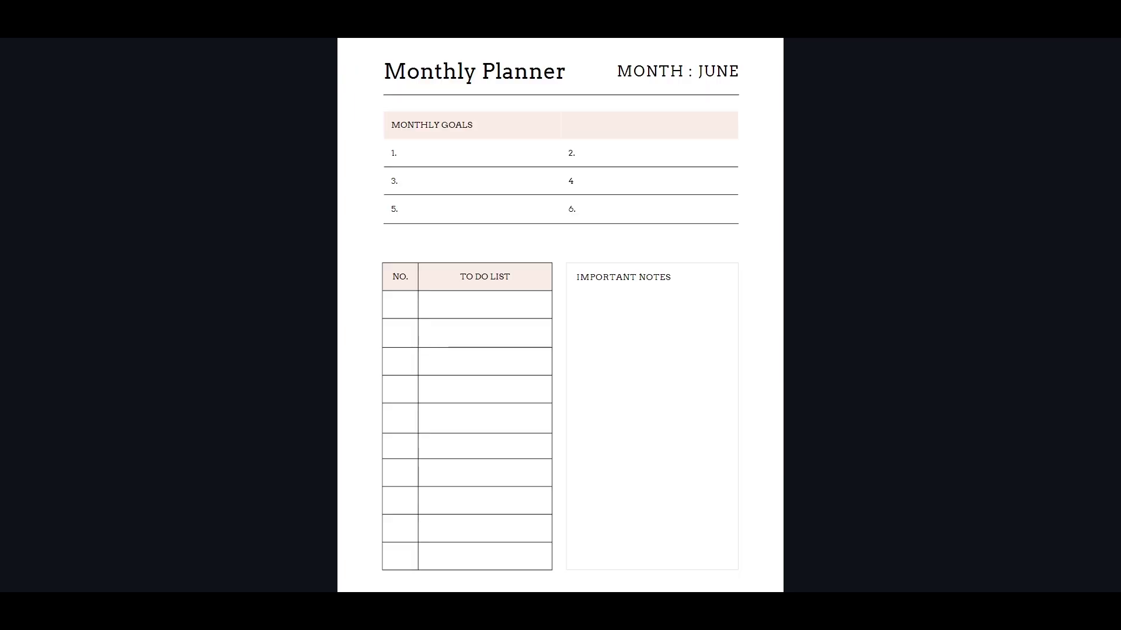
pyautogui.click(612, 320)
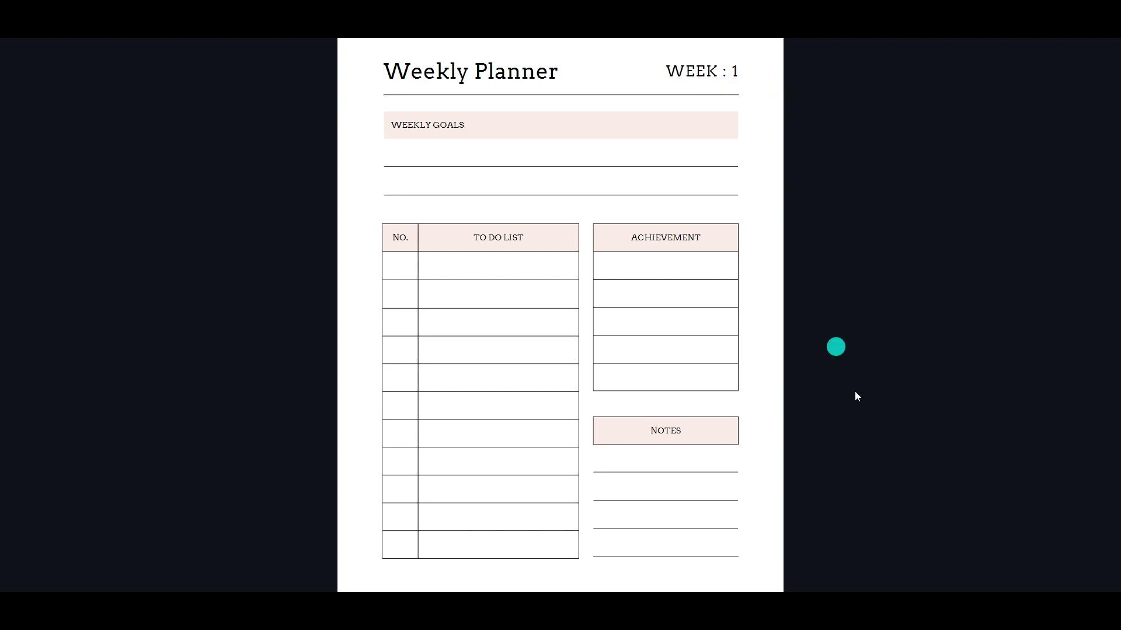
# - Leave the presentation and set the download to PDF Standard covering all 7 pages
pyautogui.press('Escape')
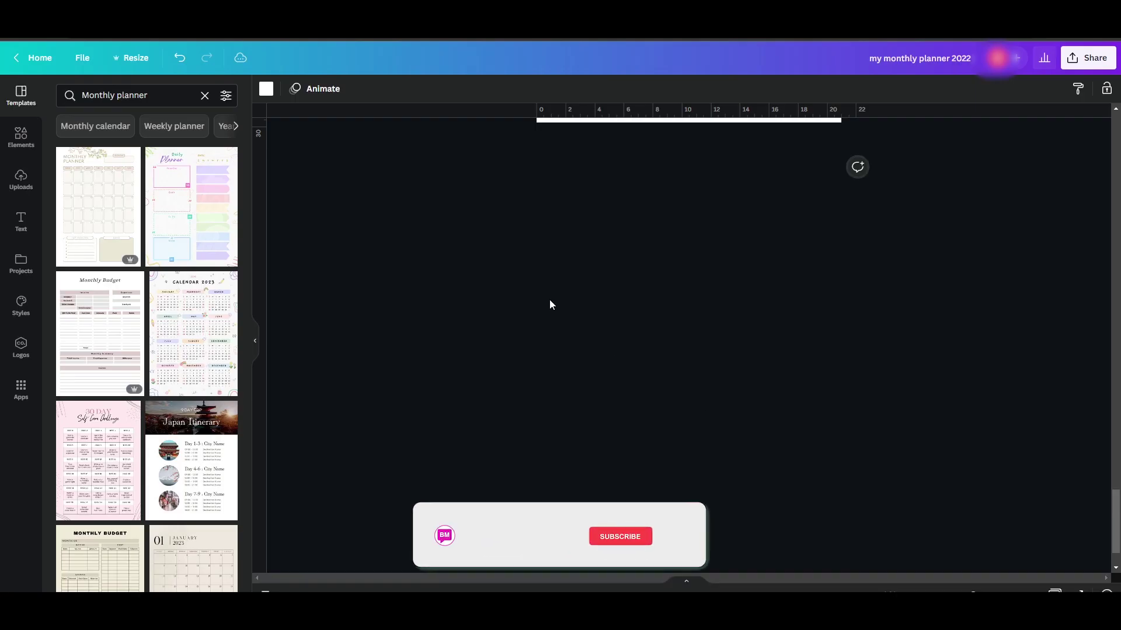
pyautogui.scroll(5, 549, 299)
pyautogui.scroll(-2, 526, 314)
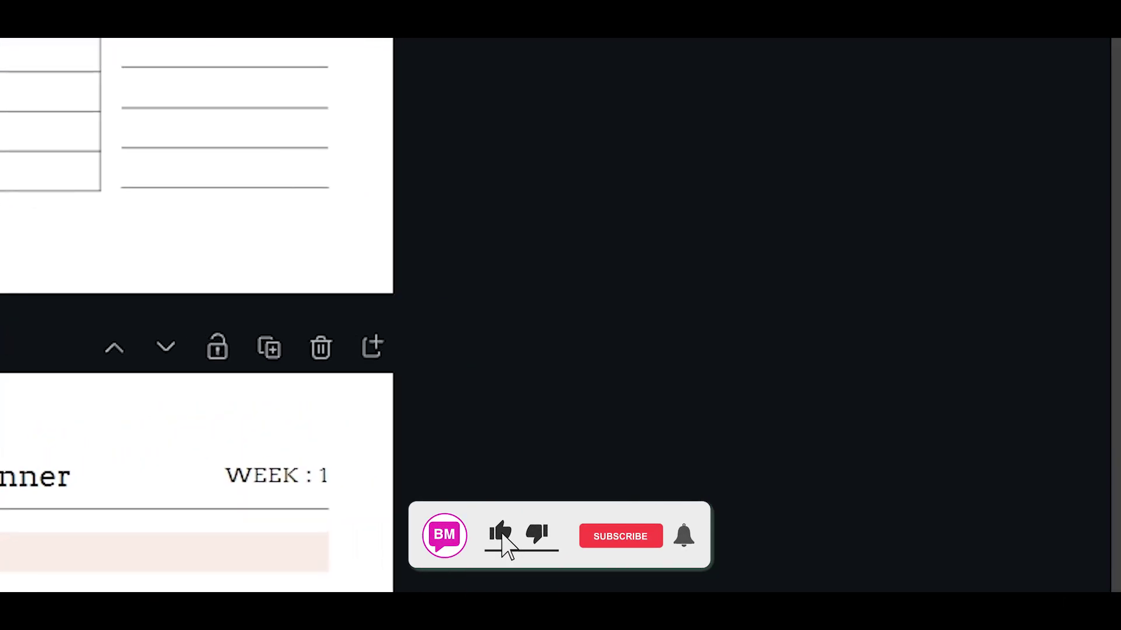
pyautogui.click(1088, 57)
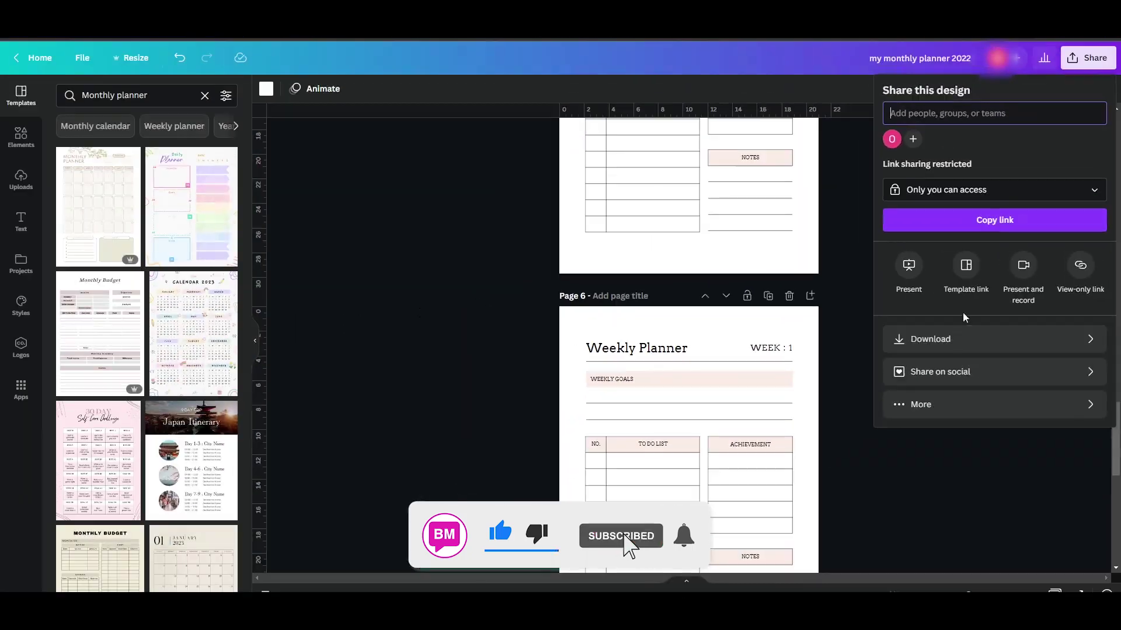
pyautogui.click(743, 454)
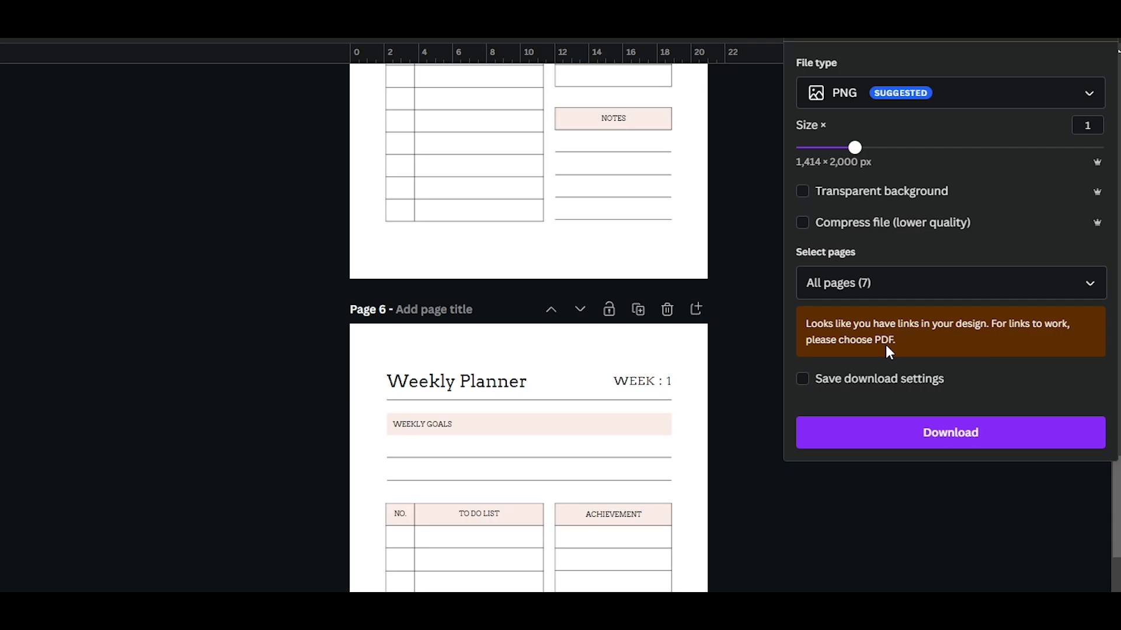
pyautogui.click(954, 140)
pyautogui.click(894, 245)
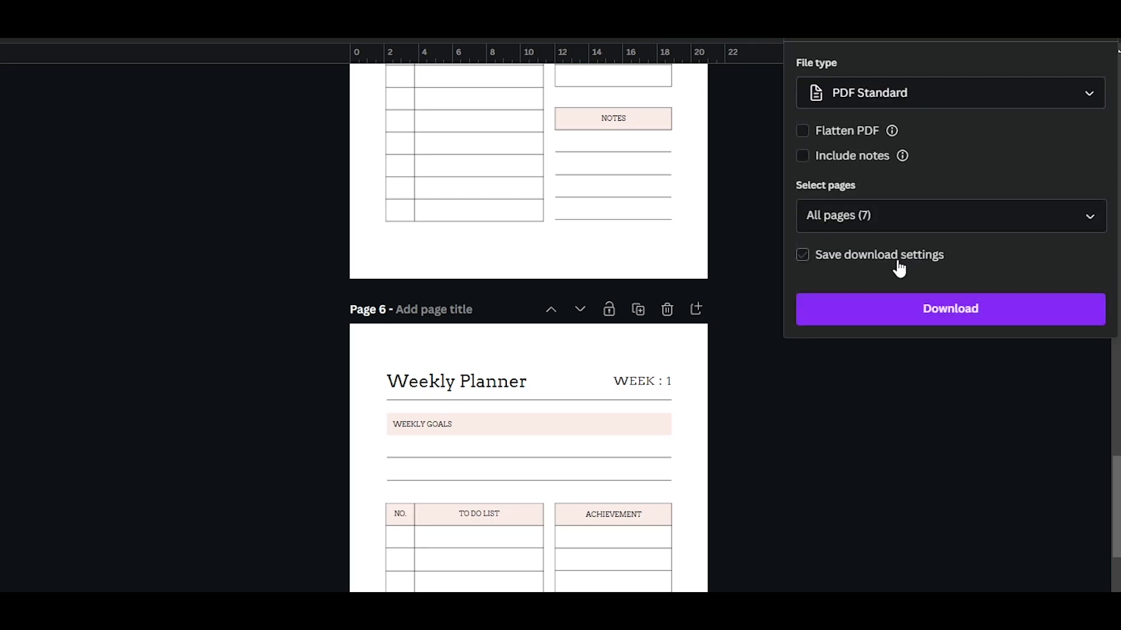
# - Back out of the download settings and close the Share panel
pyautogui.scroll(10, 784, 498)
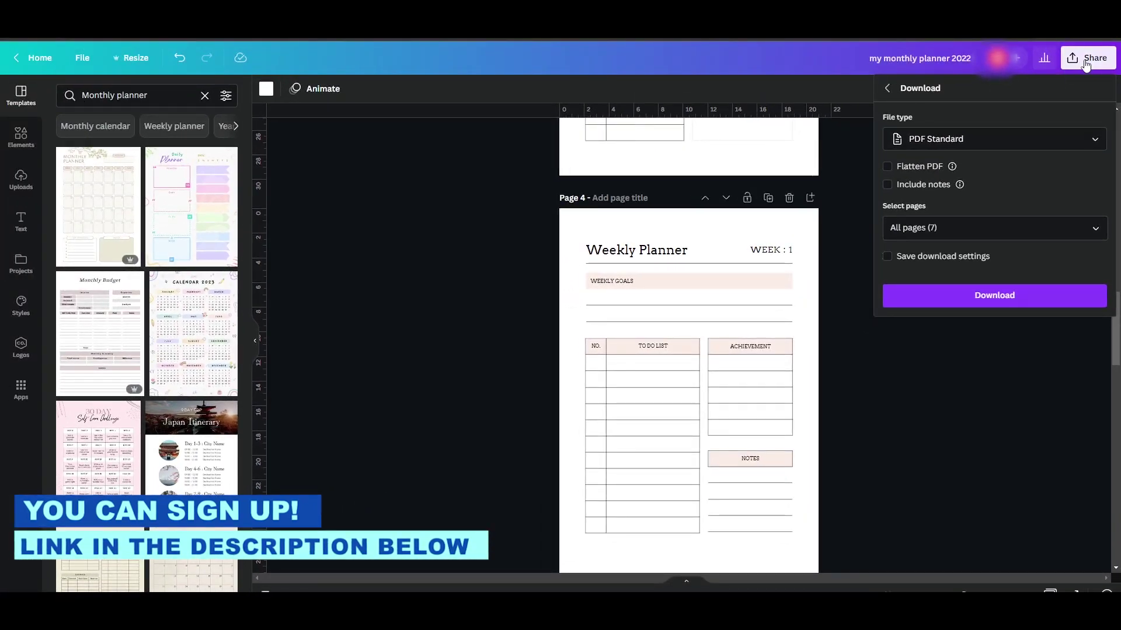
pyautogui.click(887, 88)
pyautogui.click(865, 321)
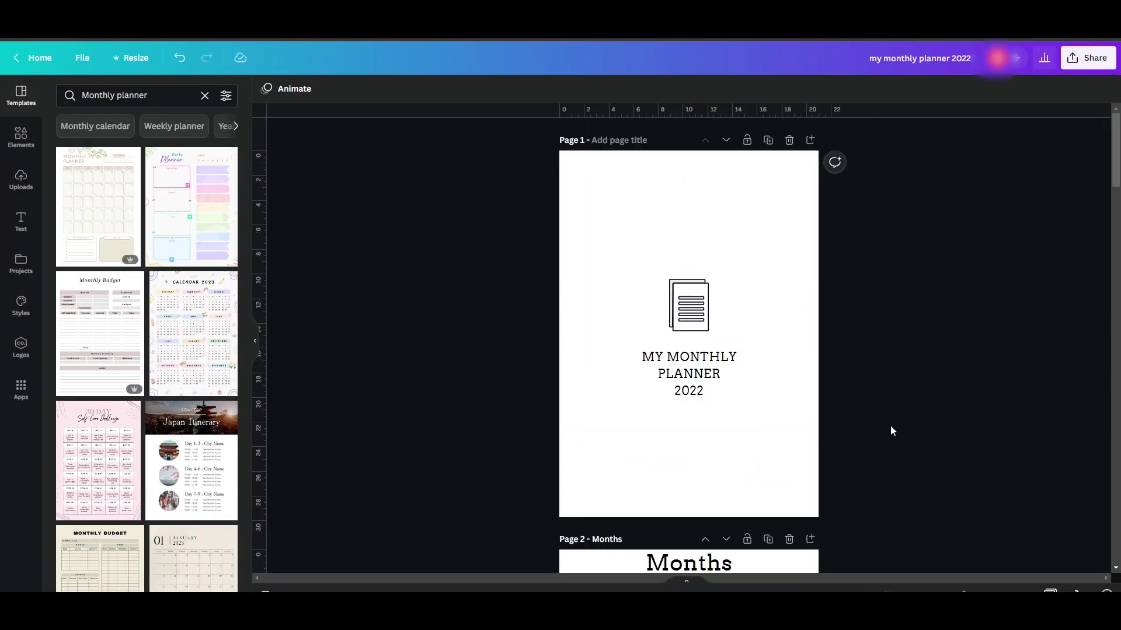